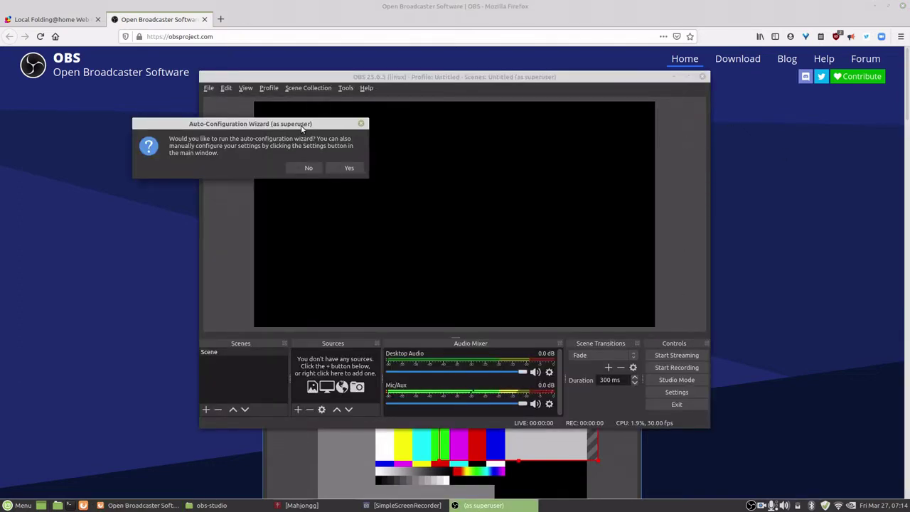
Step: Run the auto-configuration wizard and choose to optimize just for recording, without streaming
left_click_drag(278, 128, 471, 176)
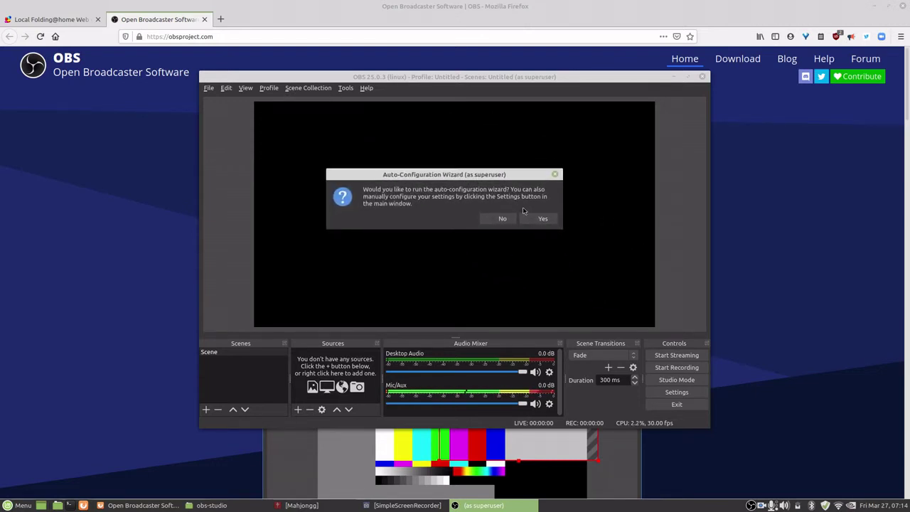
left_click(543, 220)
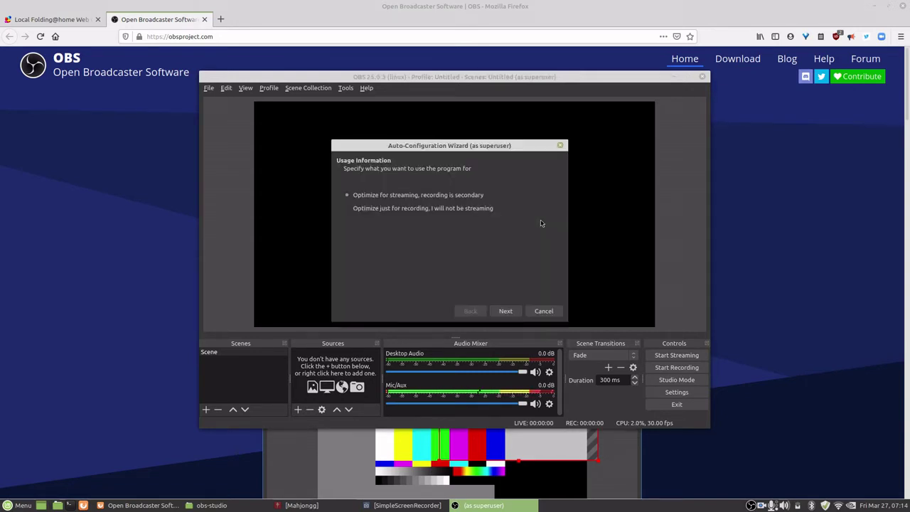
left_click(381, 207)
left_click(506, 311)
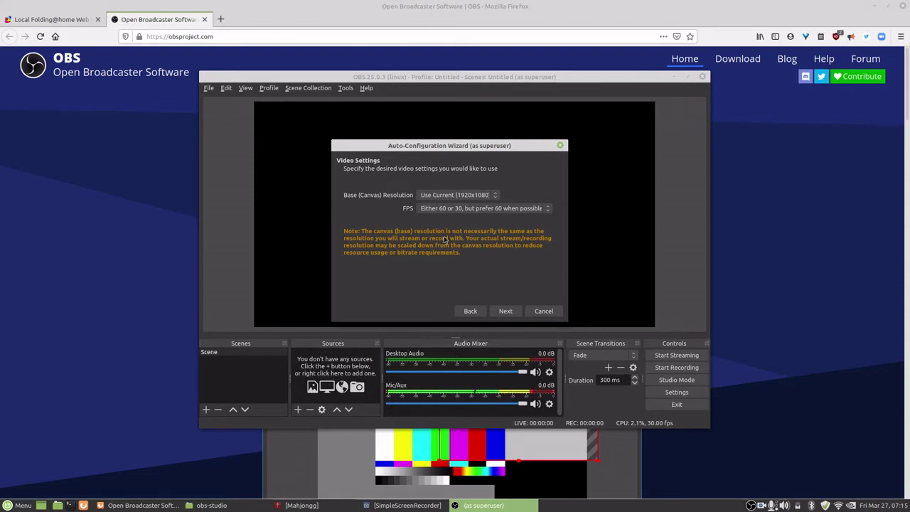
Step: Keep the current 1920x1080 base resolution, set the FPS to 30, and apply the wizard's recommended settings
left_click(466, 199)
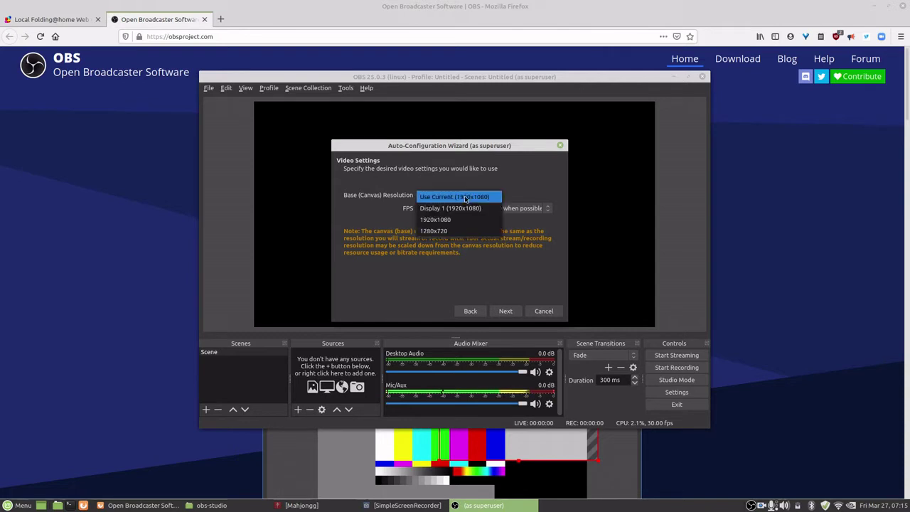
left_click(473, 176)
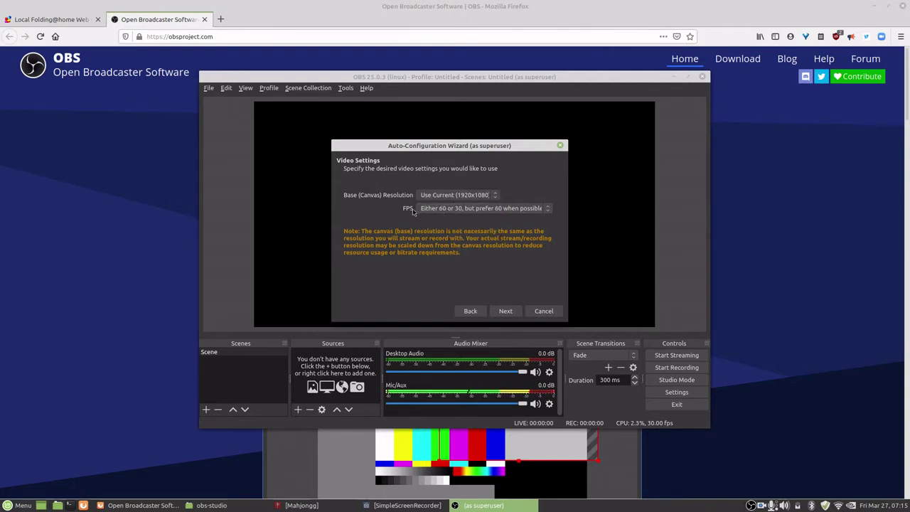
left_click(527, 210)
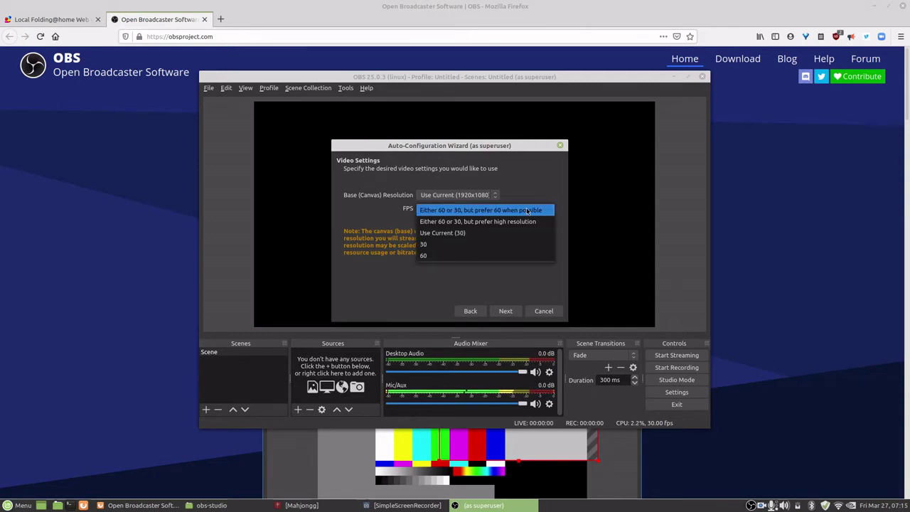
left_click(490, 250)
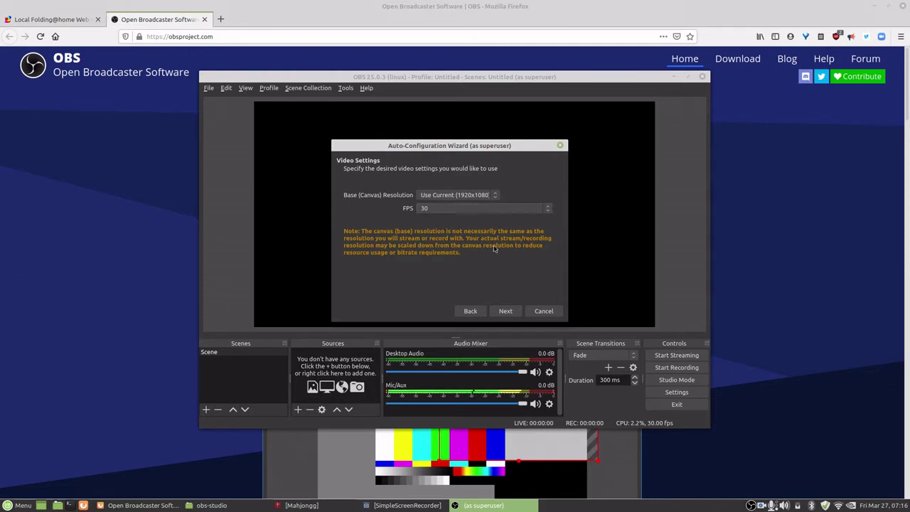
left_click(506, 313)
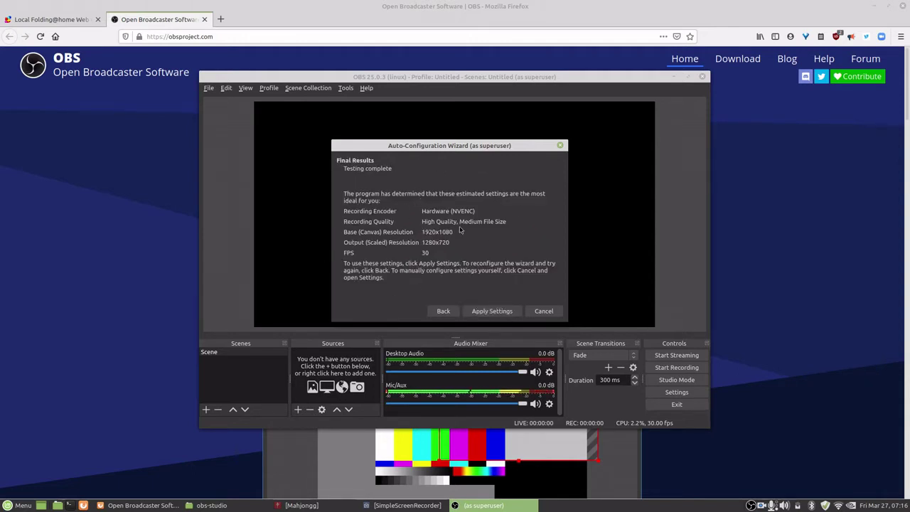
left_click(505, 312)
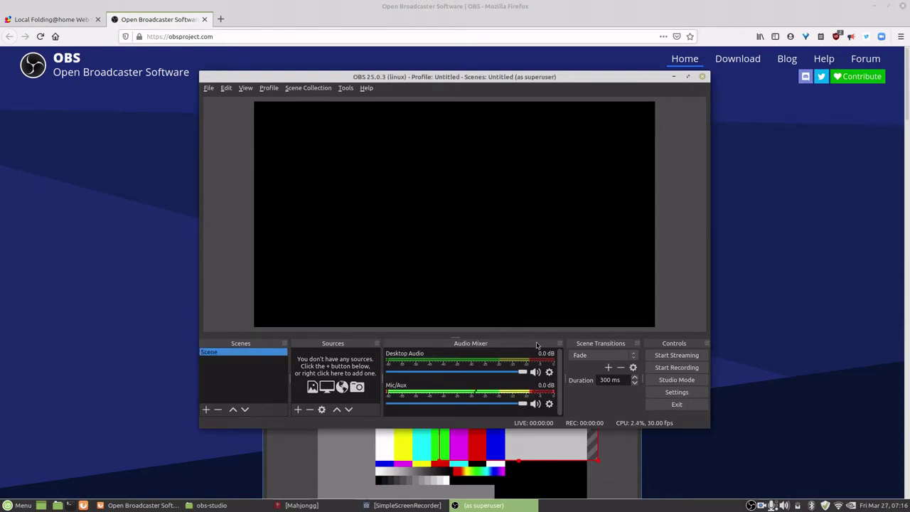
Step: Maximize the main window and lower the Mic/Aux volume to -8.4 dB
left_click(688, 77)
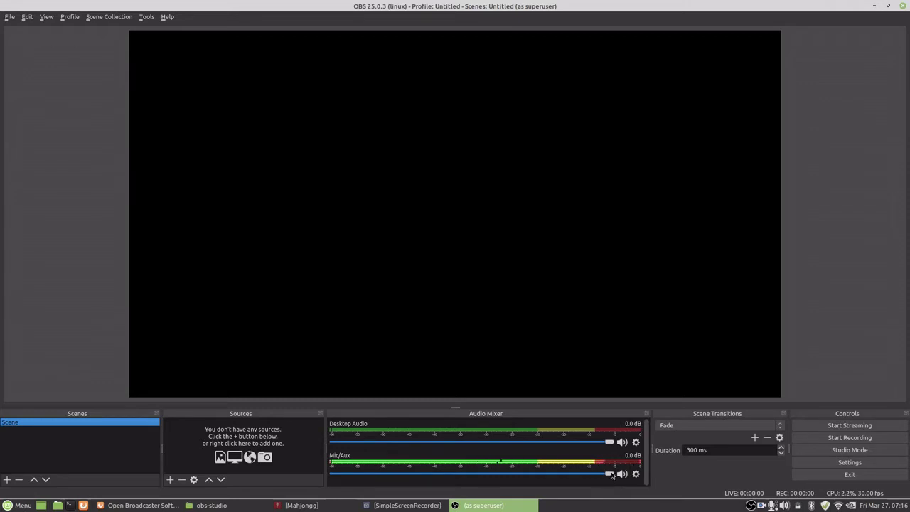
left_click_drag(610, 475, 524, 475)
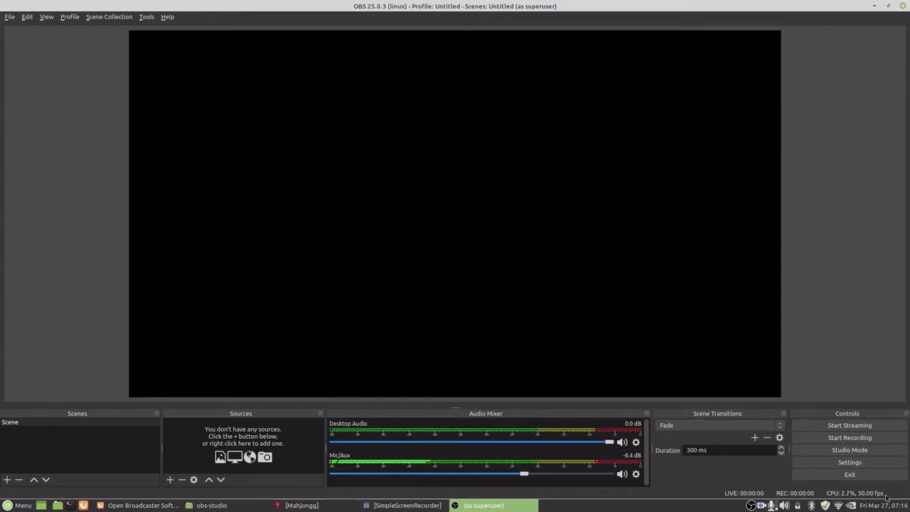
Step: In the output settings, set the recording path to the home folder's Videos directory and the recording format to mp4
left_click(850, 463)
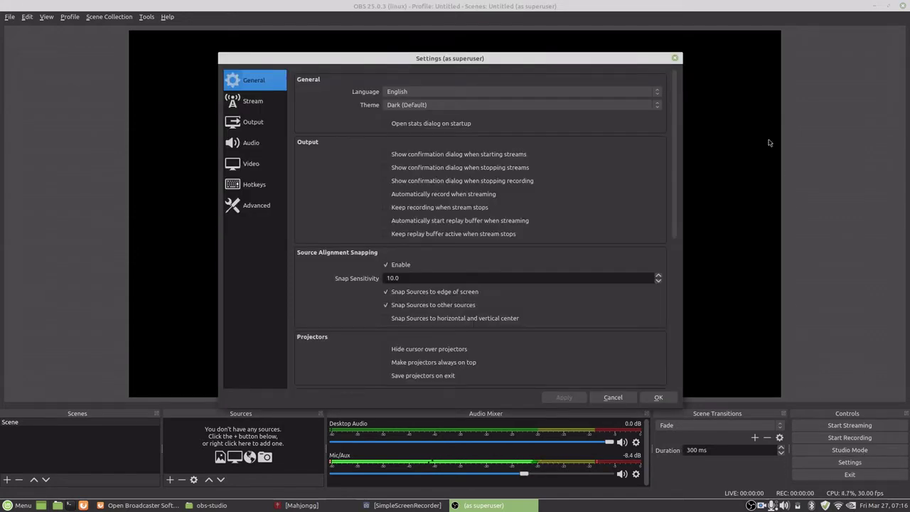
scroll(347, 188, "down", 7)
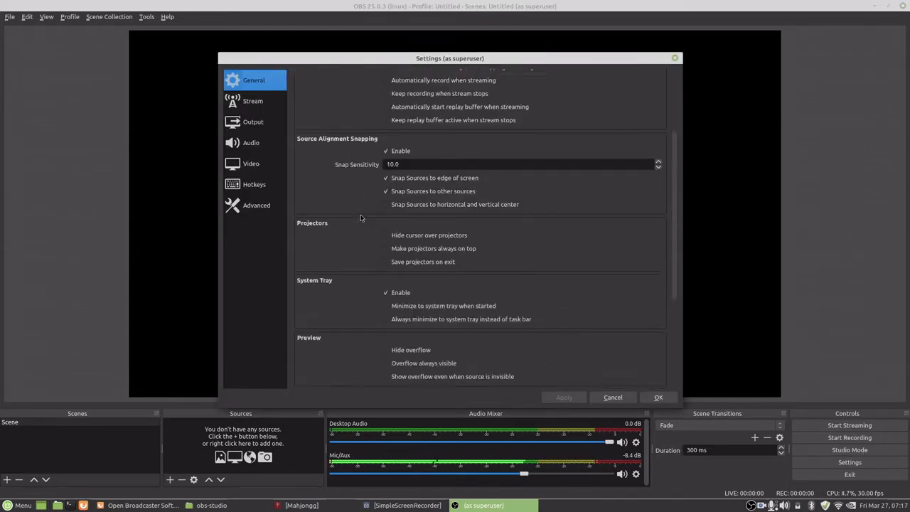
scroll(361, 218, "up", 7)
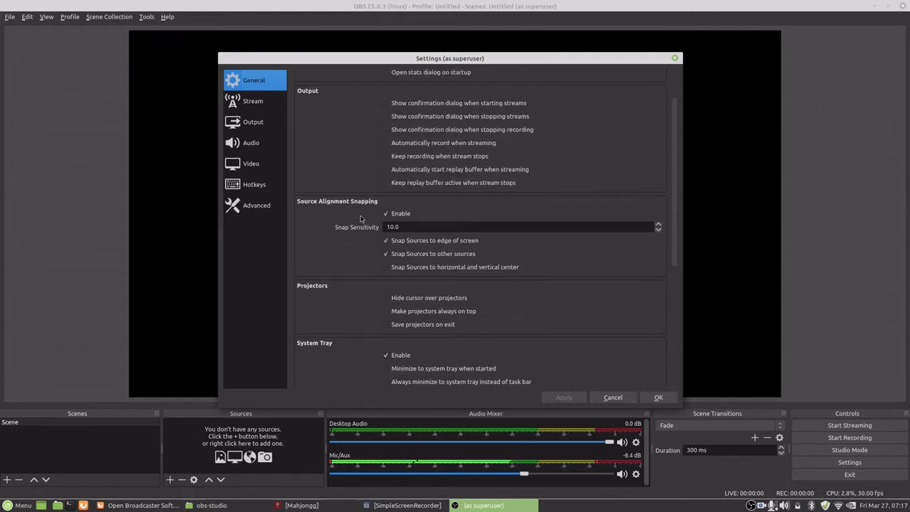
left_click(263, 106)
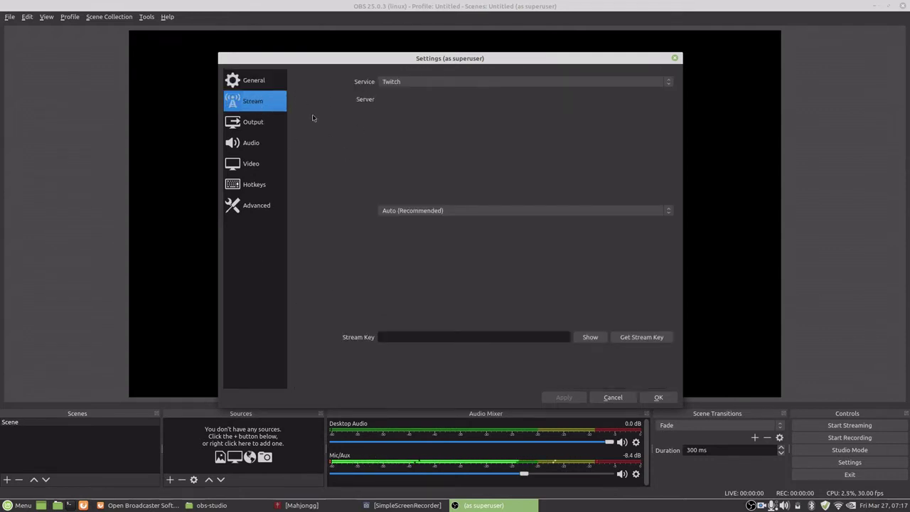
left_click(243, 125)
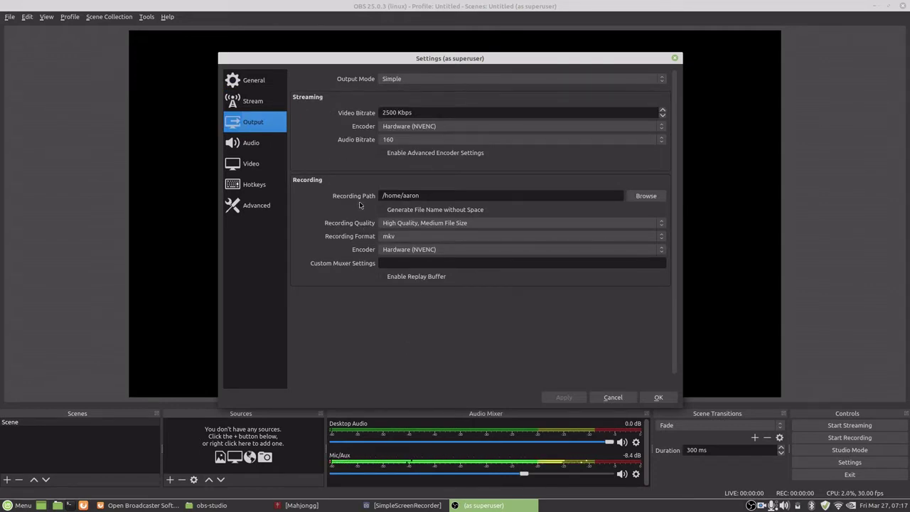
left_click(647, 196)
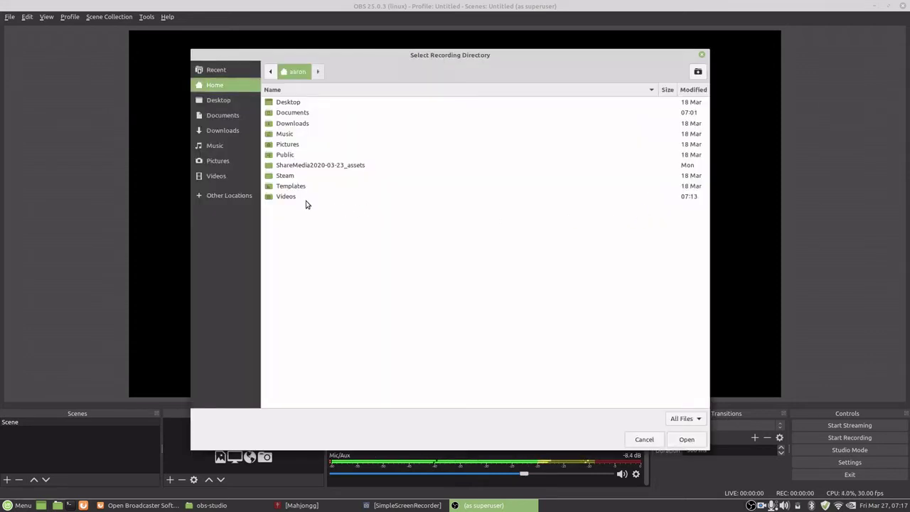
double_click(287, 197)
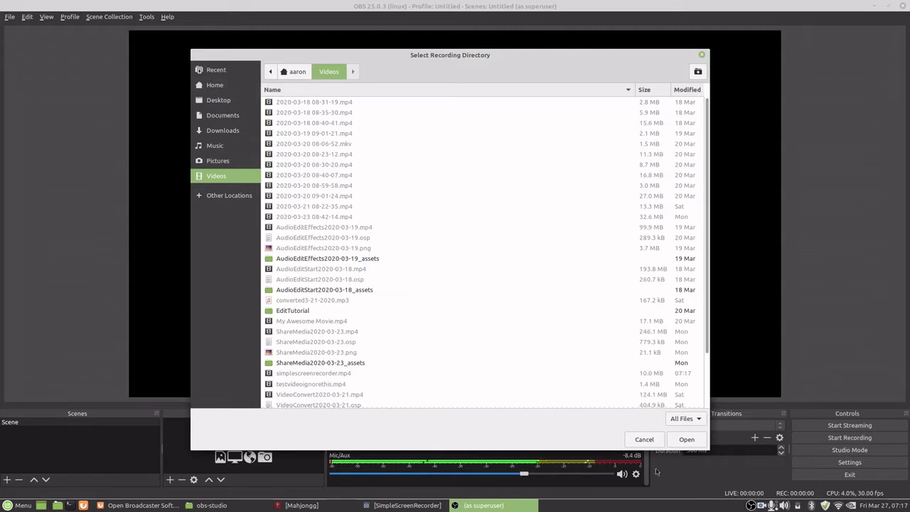
left_click(687, 441)
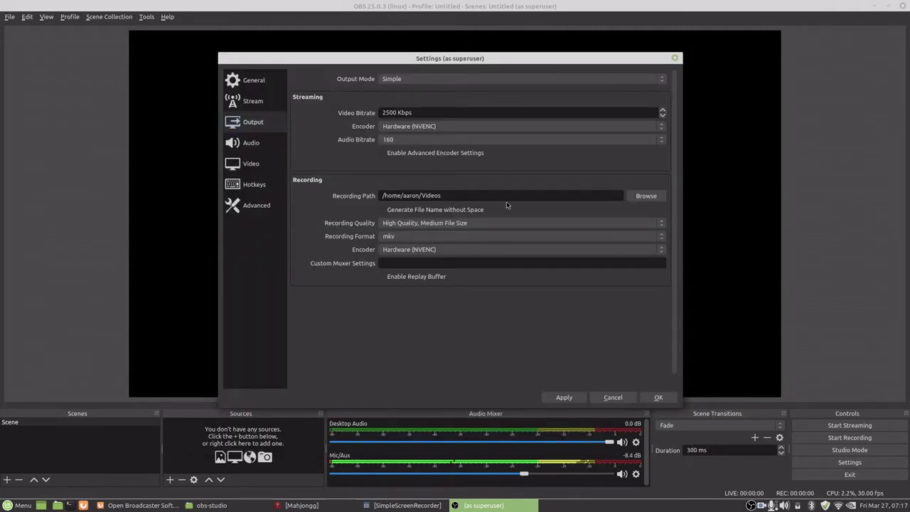
left_click(421, 239)
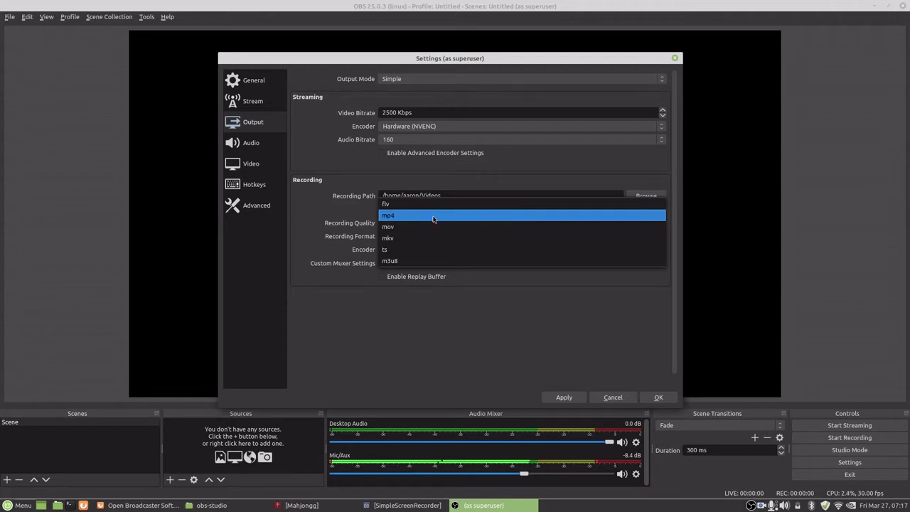
left_click(433, 217)
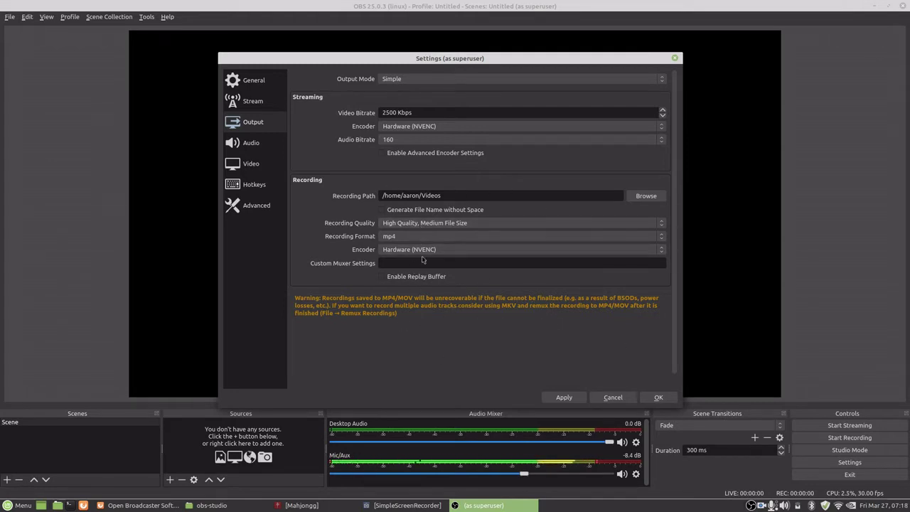
Step: Review the audio, video, hotkey and advanced settings, apply the pending changes and close the settings
left_click(258, 143)
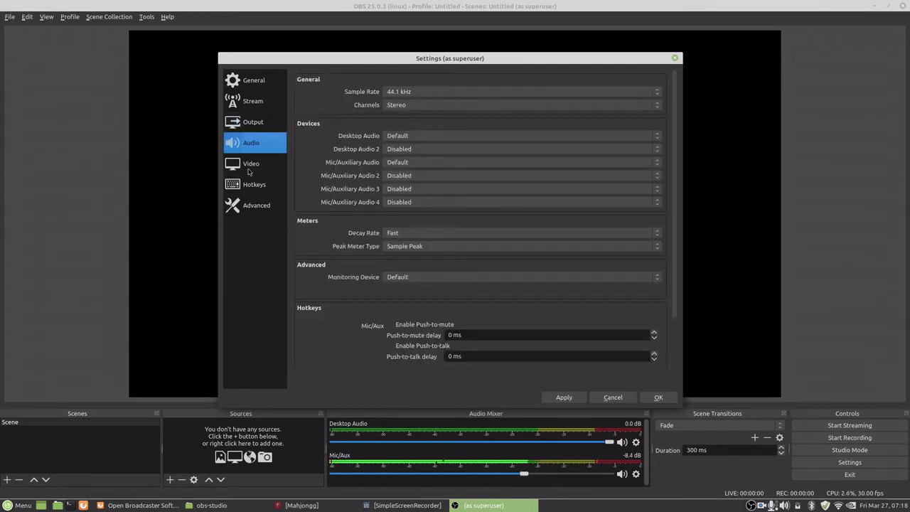
left_click(250, 169)
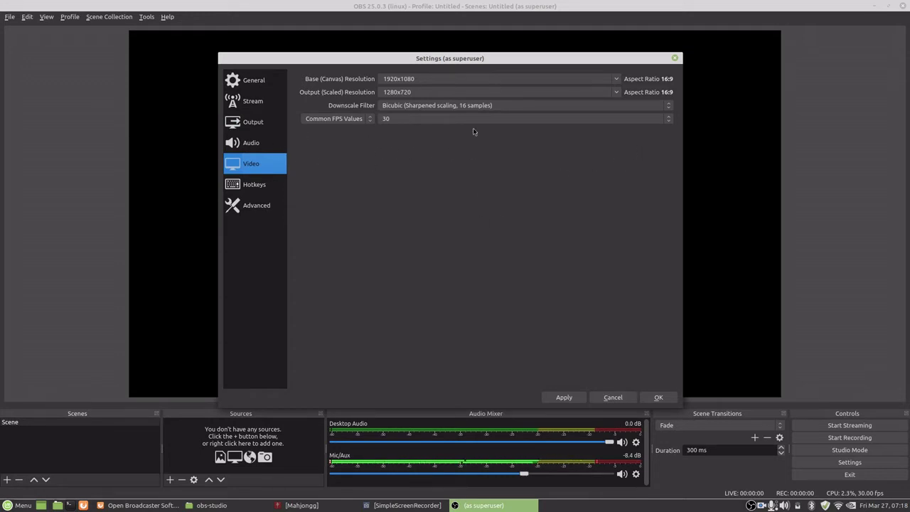
left_click(252, 186)
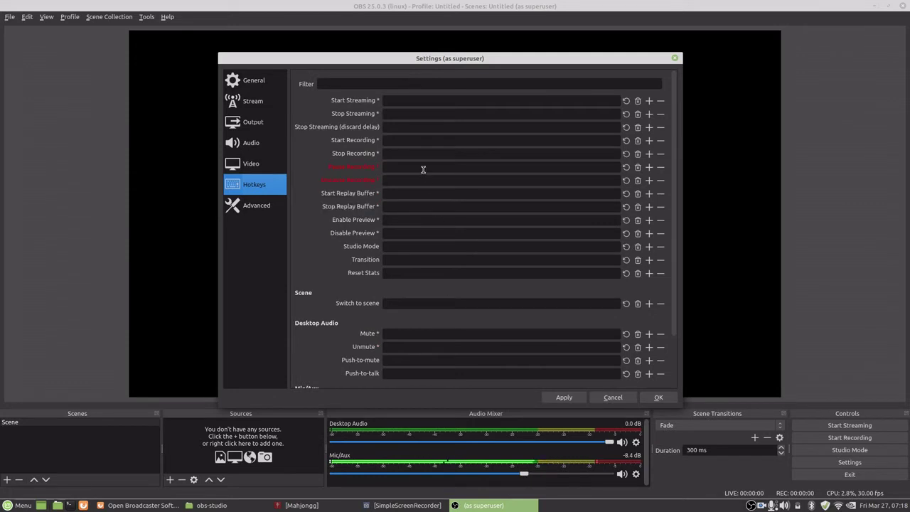
scroll(427, 185, "down", 2)
scroll(429, 201, "up", 2)
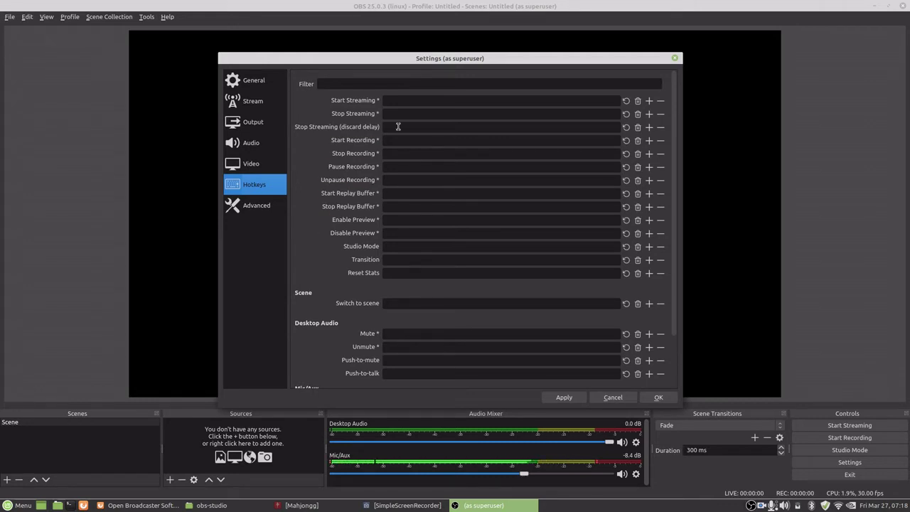
left_click(269, 212)
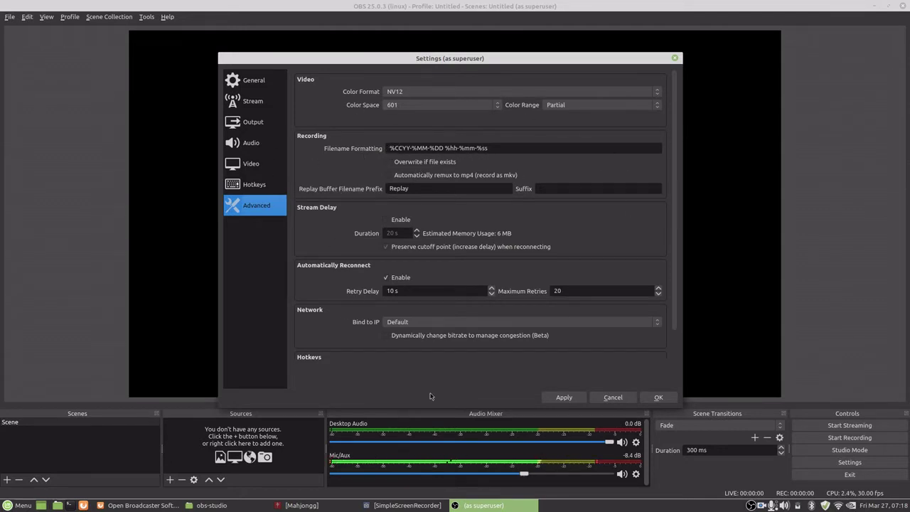
left_click(565, 398)
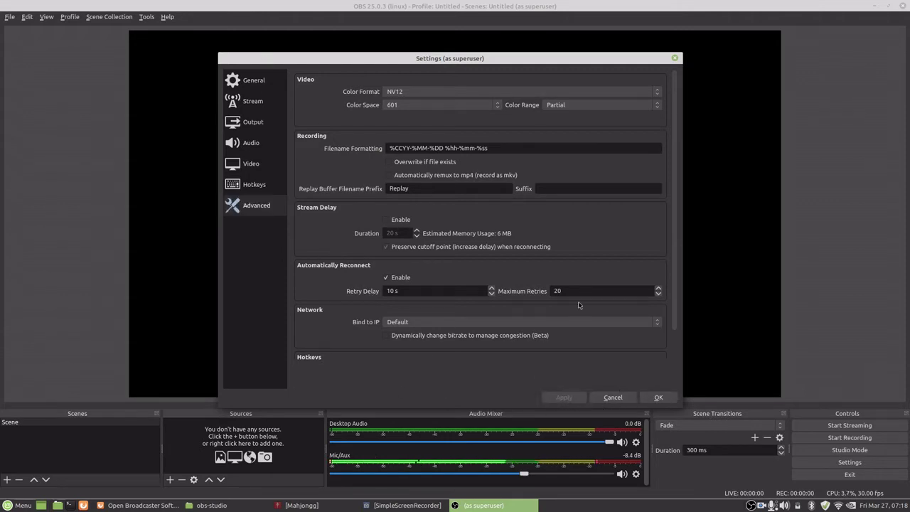
left_click(658, 399)
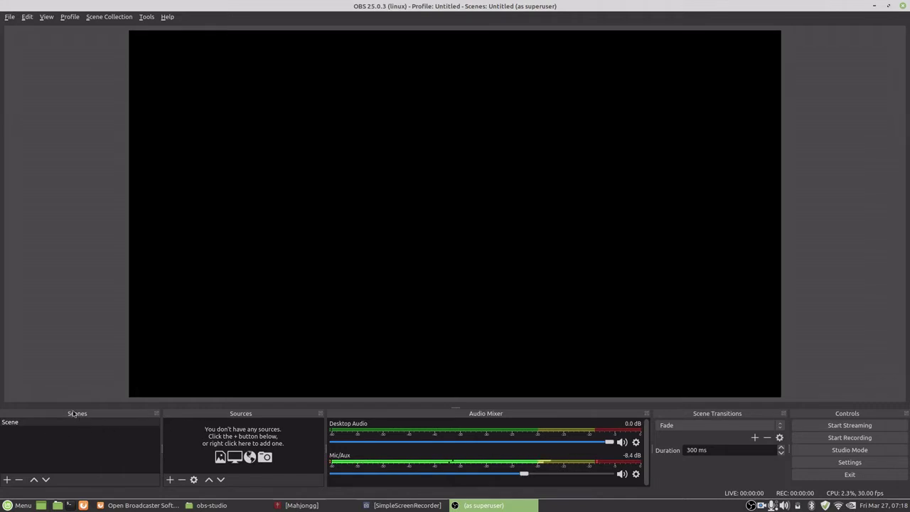
left_click(51, 423)
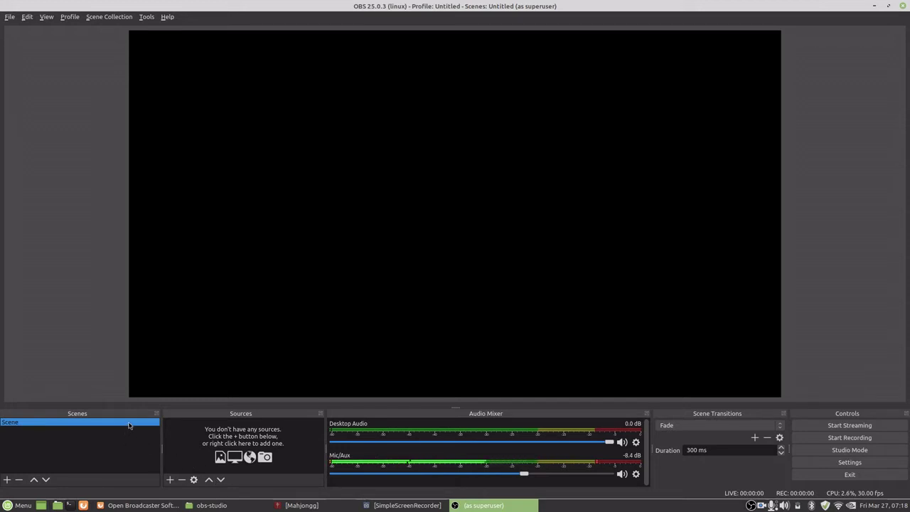
double_click(68, 445)
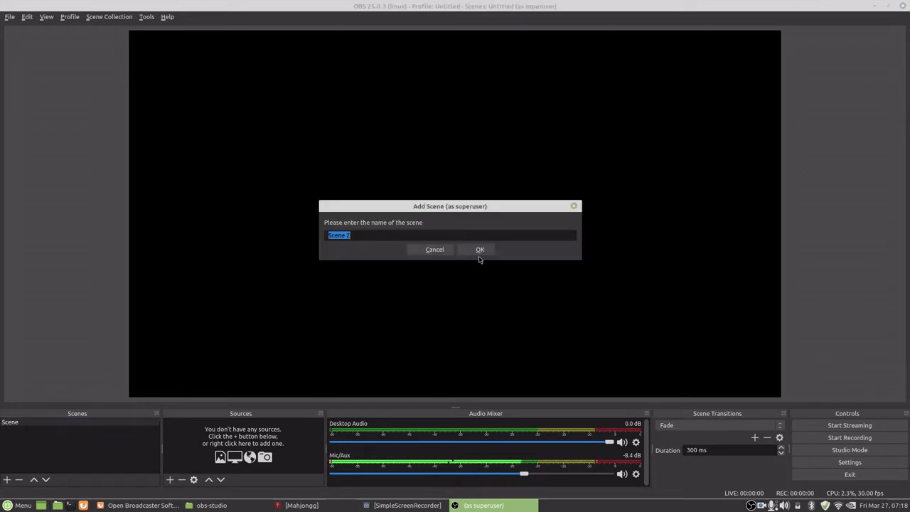
left_click(434, 250)
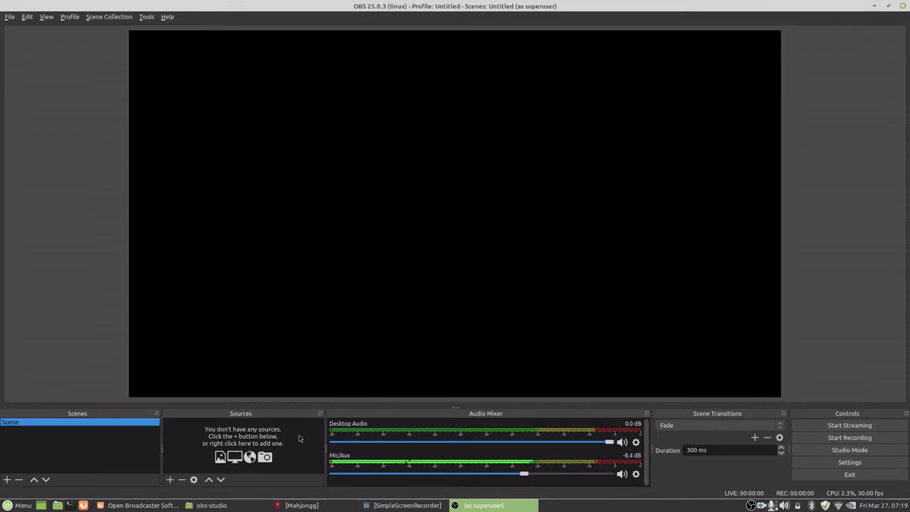
Step: Add a new visible image source to the scene, keeping the default name Image
left_click(255, 429)
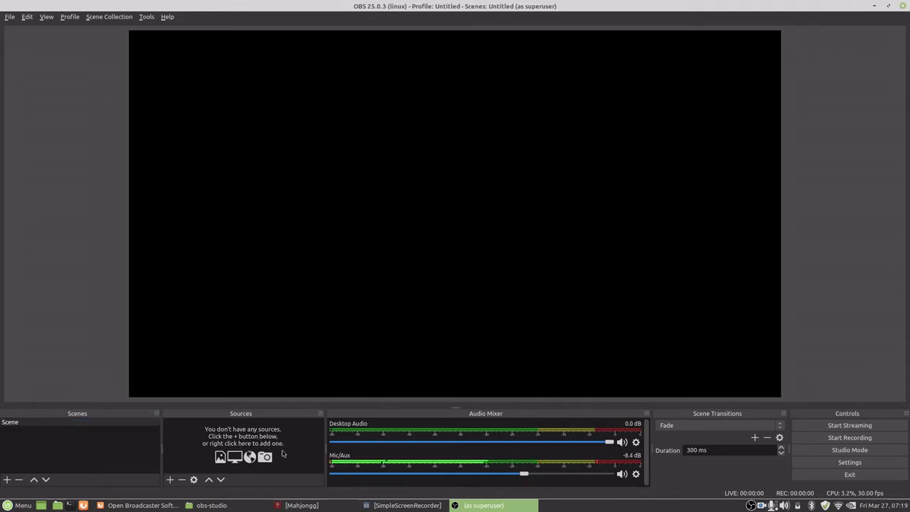
right_click(220, 427)
mouse_move(234, 432)
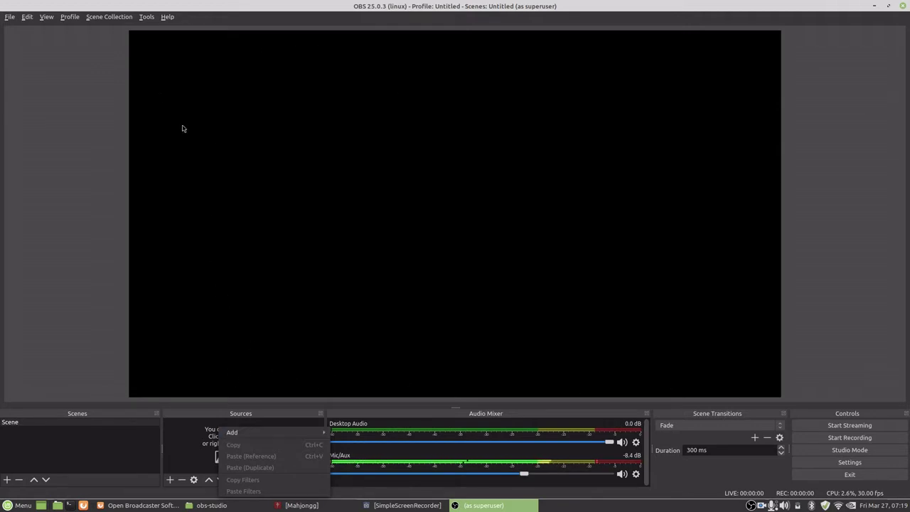
mouse_move(275, 435)
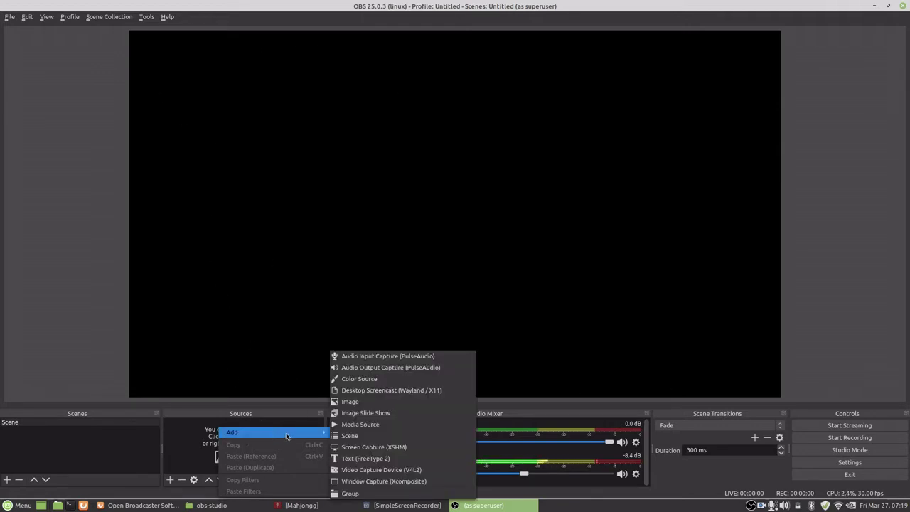
left_click(436, 402)
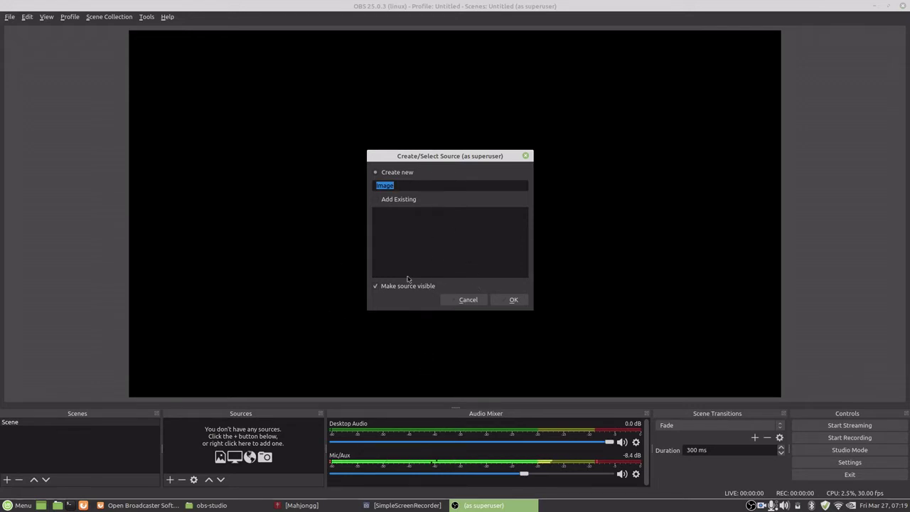
left_click(510, 300)
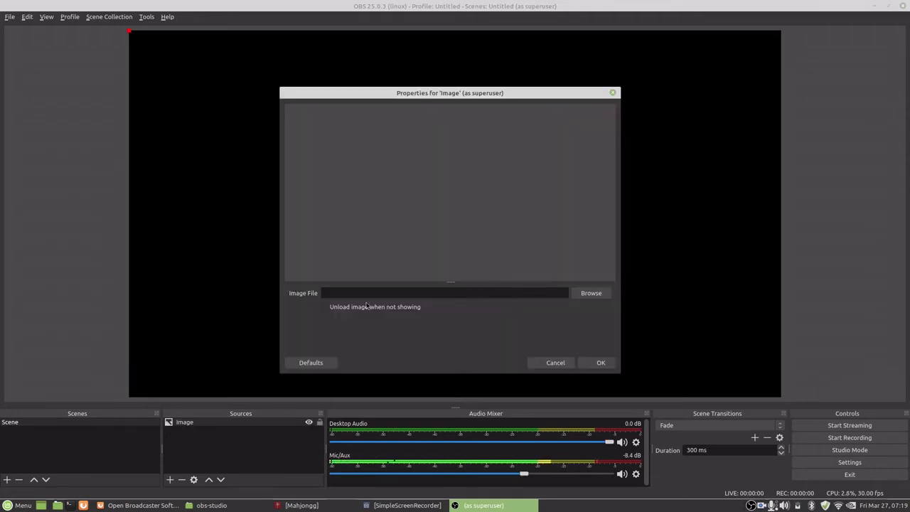
Step: Set bg.png from the Documents folder as the image source's file and accept its properties
left_click(591, 294)
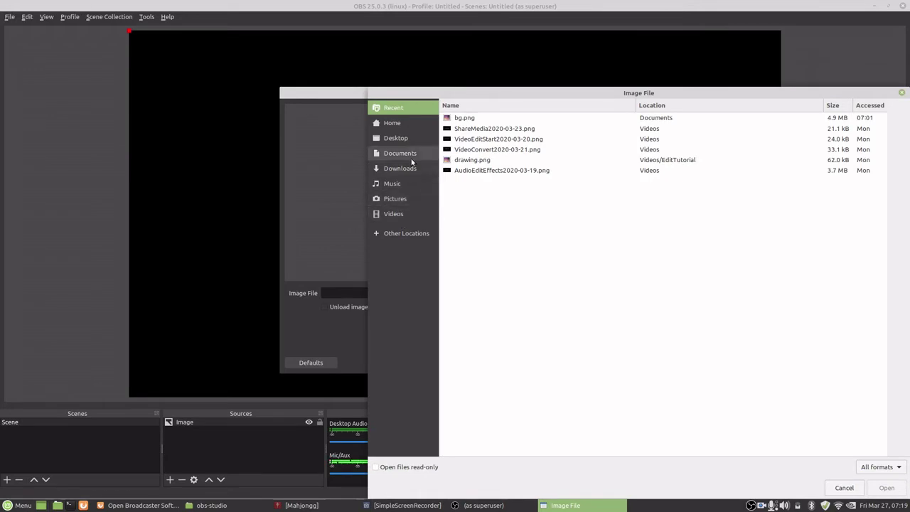
left_click(410, 158)
double_click(488, 141)
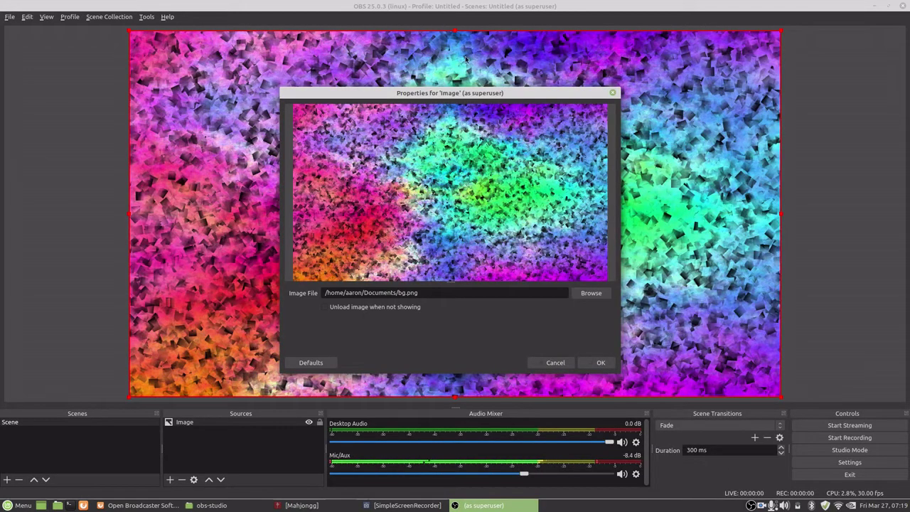
left_click_drag(478, 100, 506, 121)
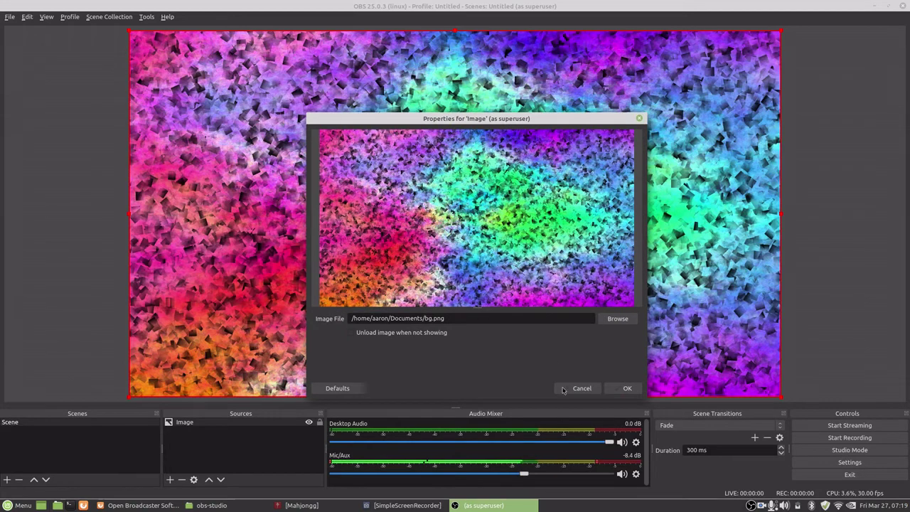
left_click(623, 389)
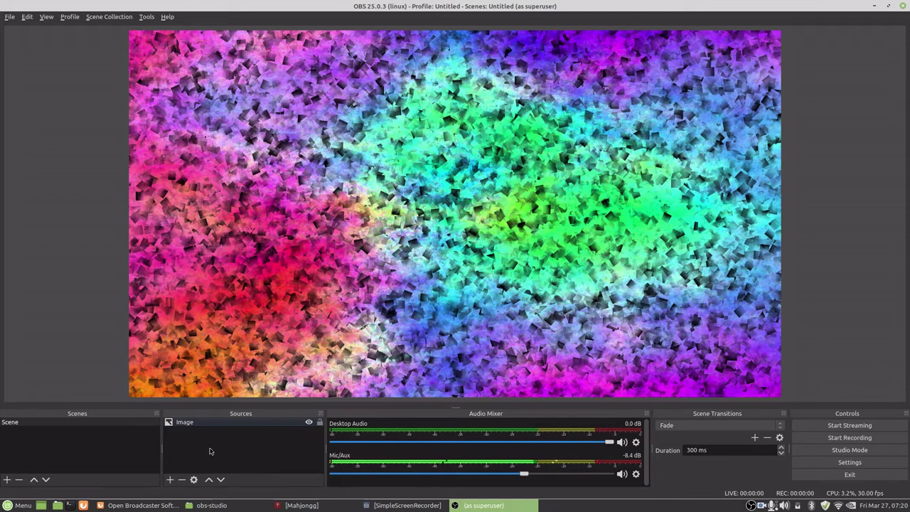
Step: Add a Screen Capture (XSHM) source for screen eDP-1-1 (1920x1080) with cursor capture enabled
right_click(210, 451)
mouse_move(272, 389)
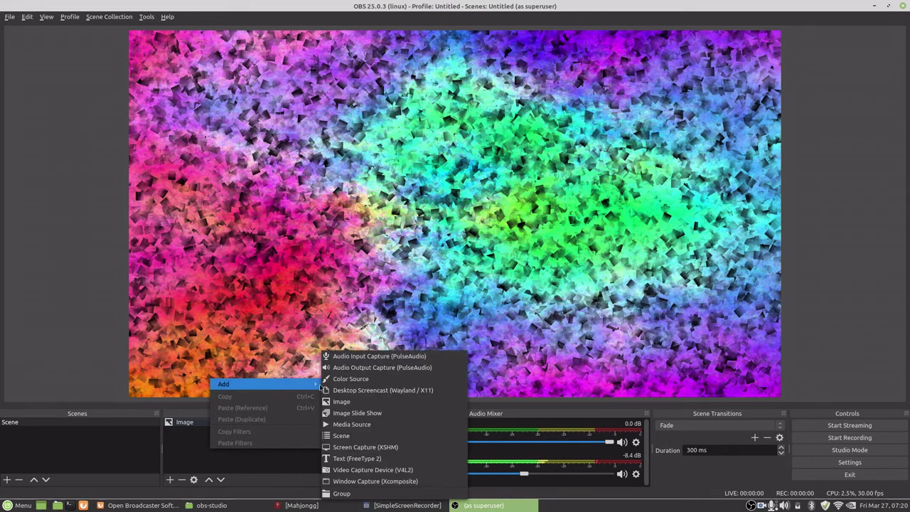
left_click(409, 449)
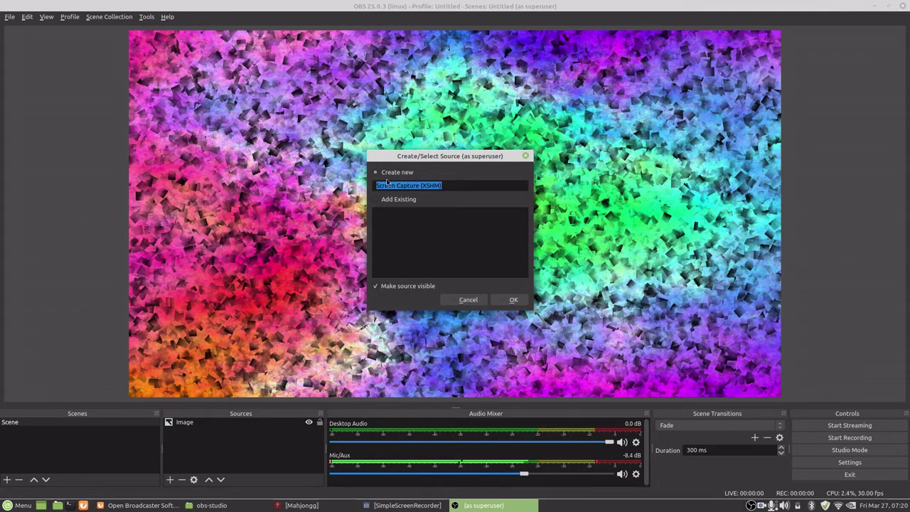
left_click(513, 300)
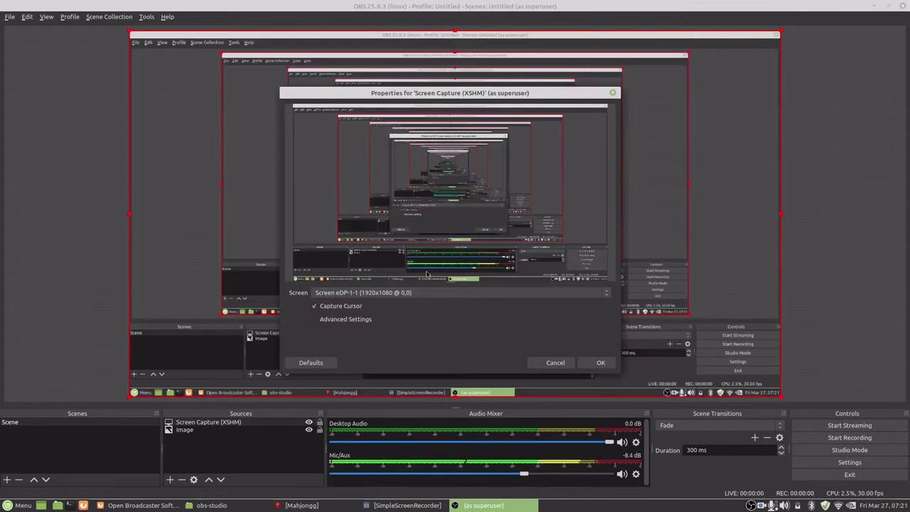
left_click_drag(461, 100, 498, 105)
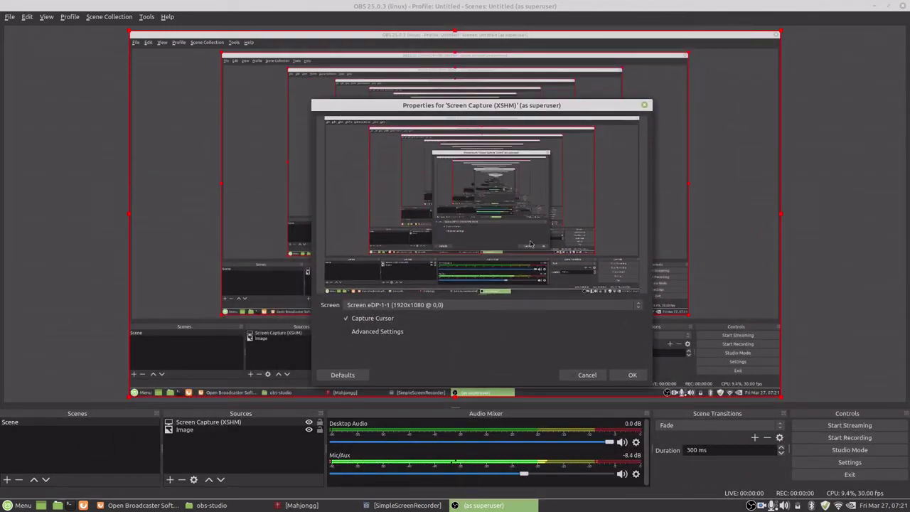
left_click(630, 376)
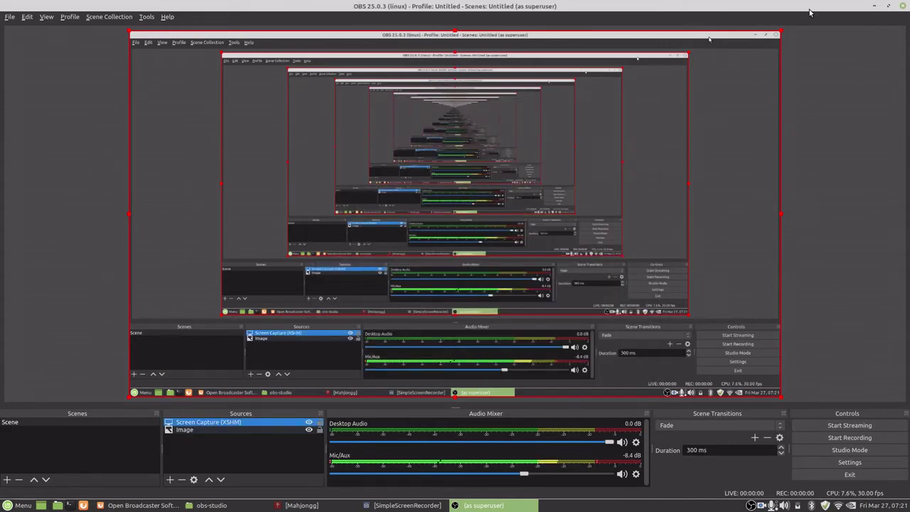
Step: Bring up the Mahjongg window briefly, return to OBS, and hide the Screen Capture (XSHM) source
left_click(299, 505)
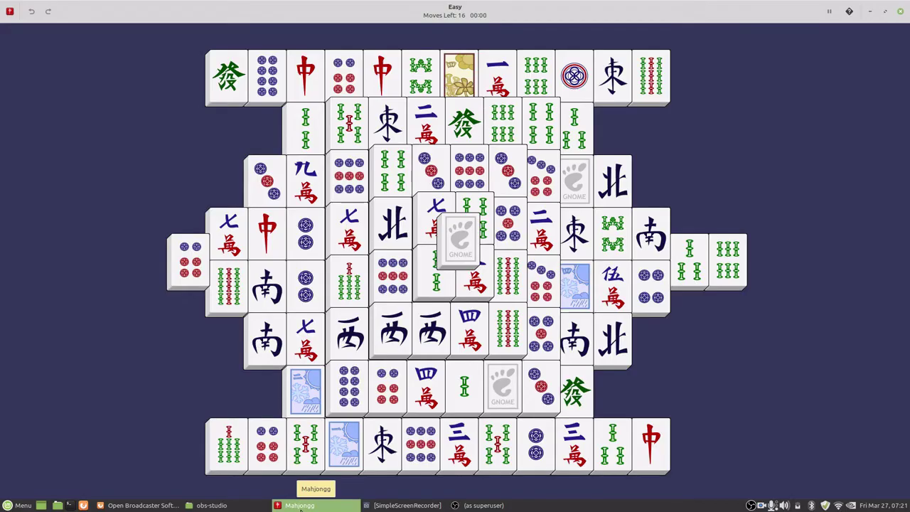
left_click(465, 506)
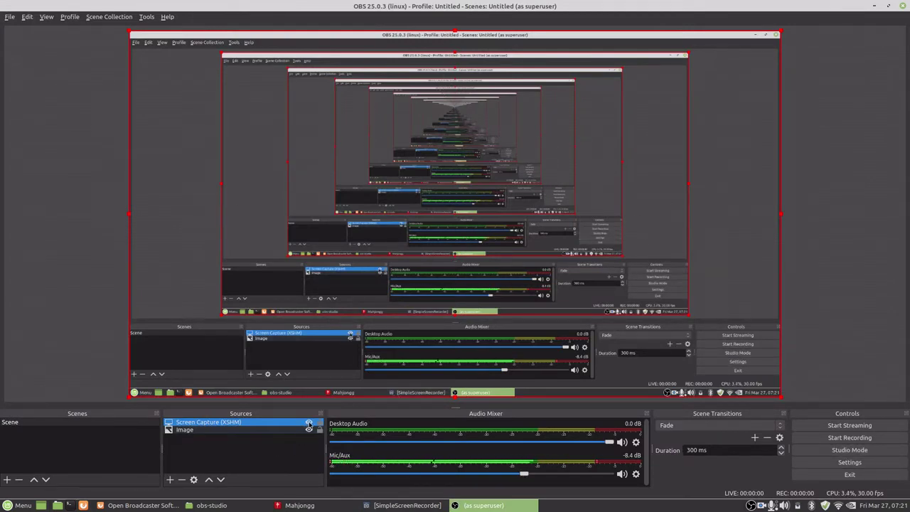
left_click(309, 425)
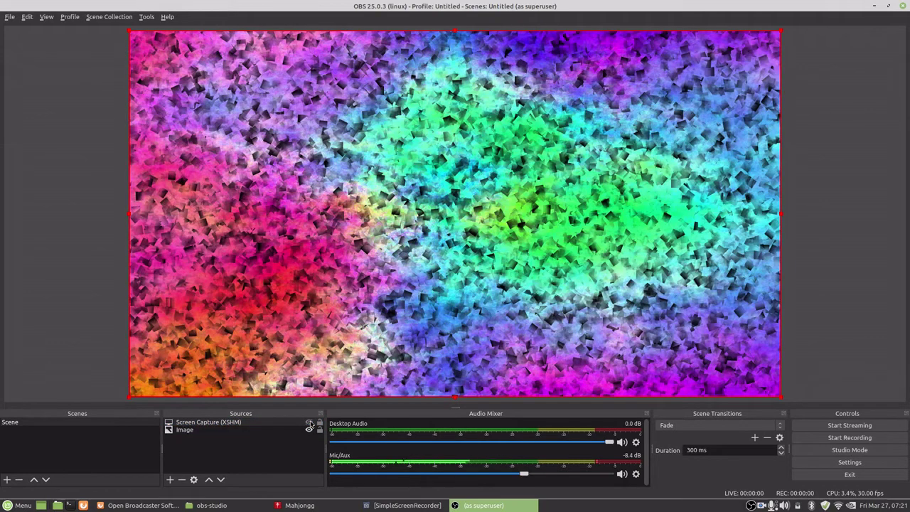
left_click(229, 448)
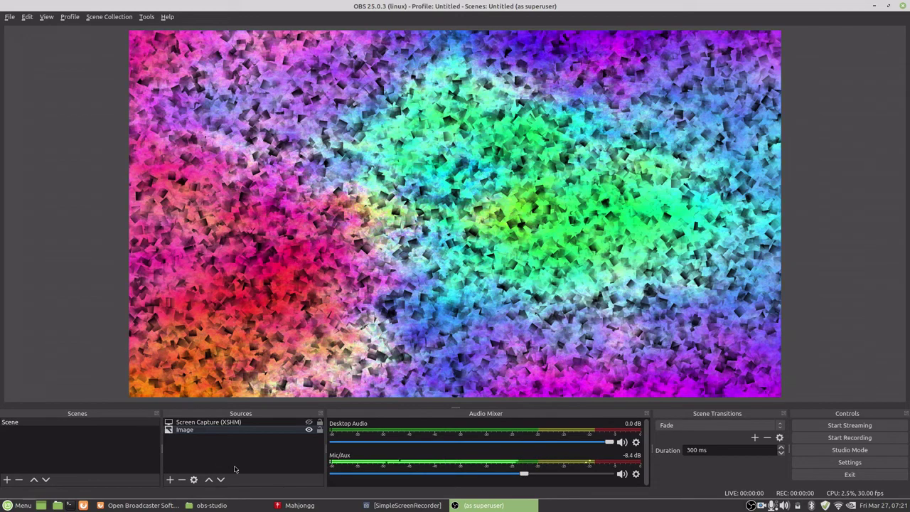
Step: Add a Window Capture (Xcomposite) source that captures the Mahjongg window, leaving all crop values at 0
right_click(213, 455)
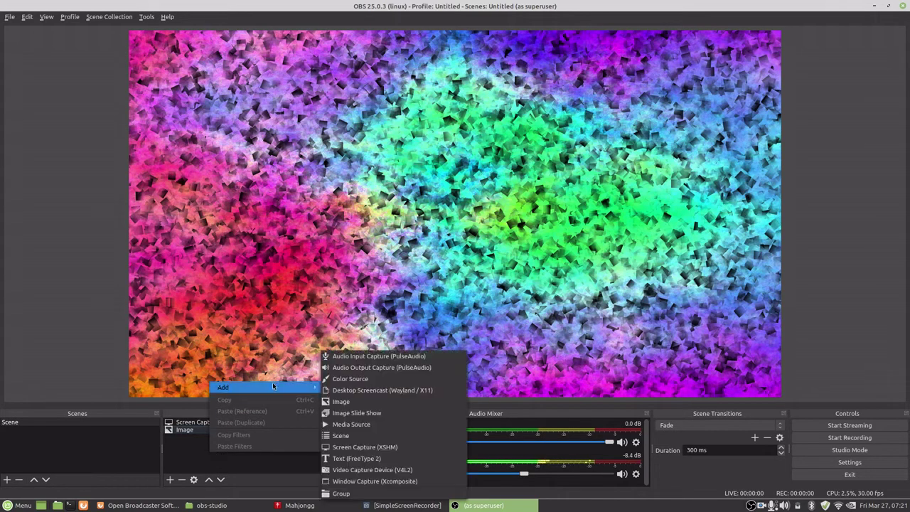
left_click(388, 481)
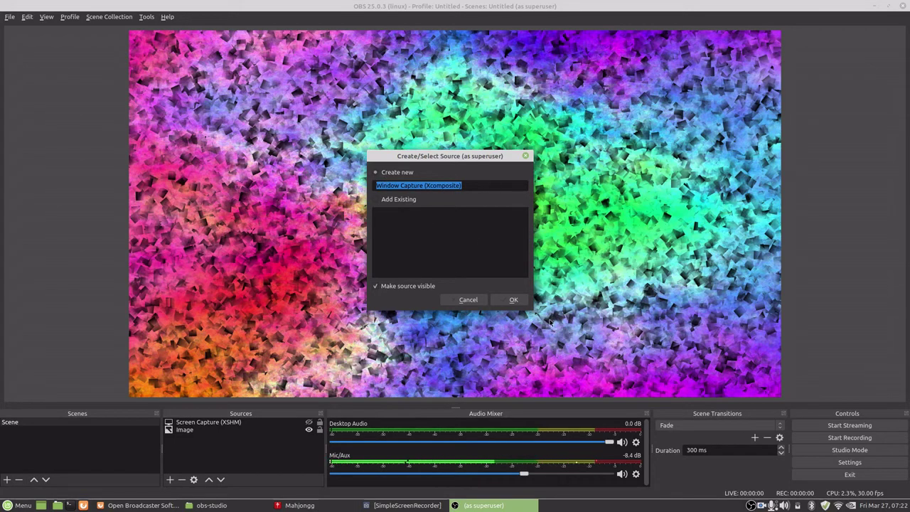
left_click(510, 298)
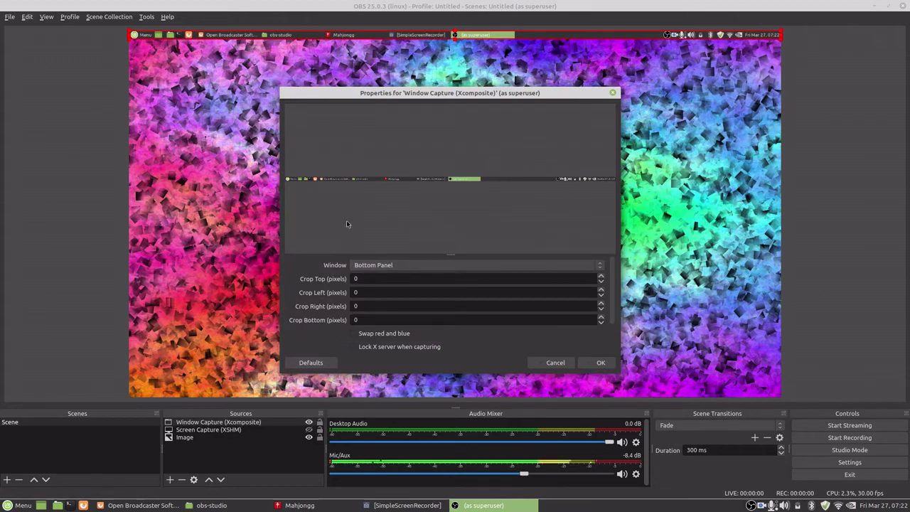
left_click(416, 265)
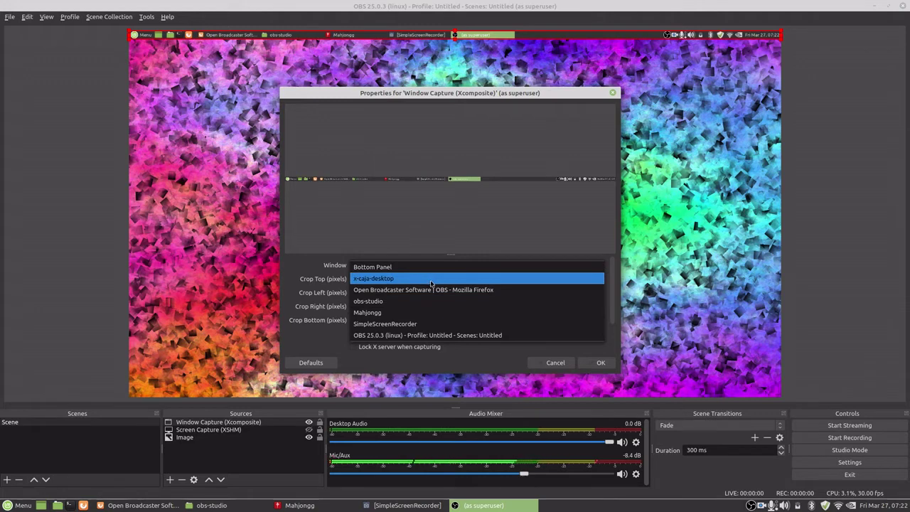
left_click(439, 310)
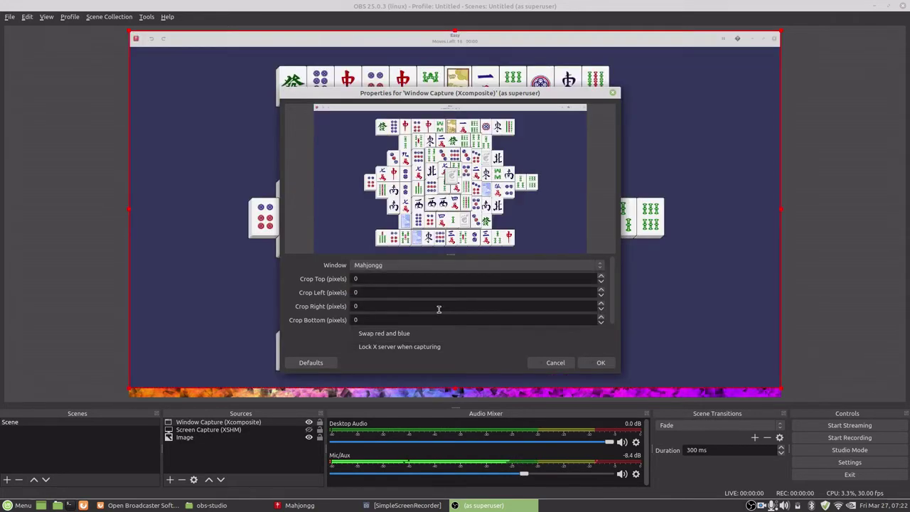
left_click(599, 364)
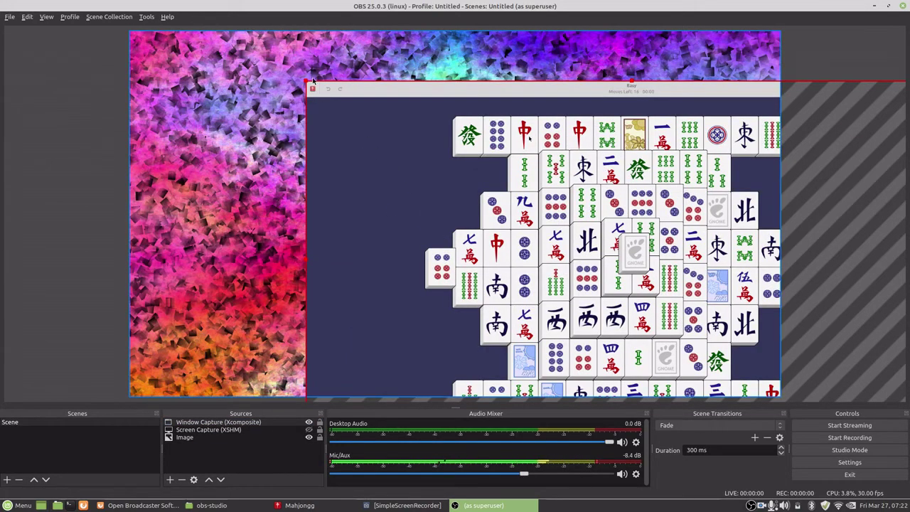
Step: Fit the Mahjongg window capture to the screen, and enlarge and reposition it so its title bar lies outside the canvas
left_click_drag(523, 173, 284, 109)
right_click(338, 133)
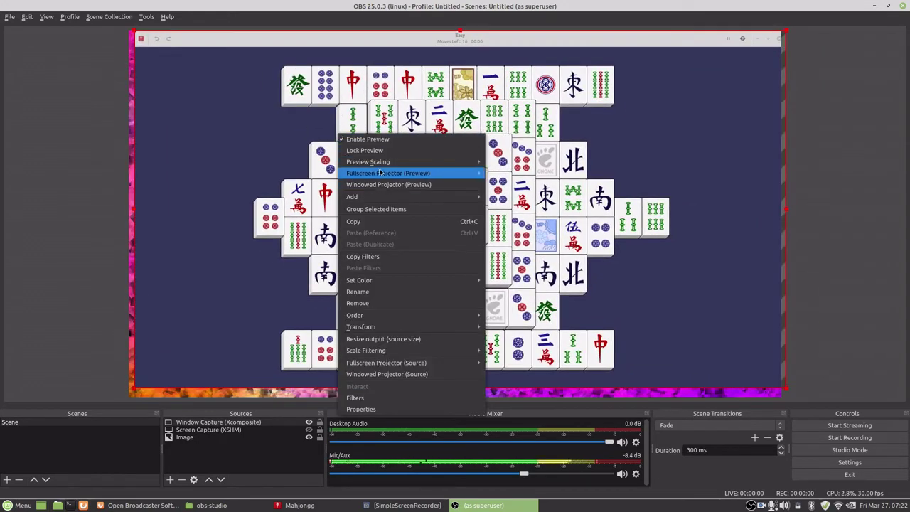
mouse_move(454, 326)
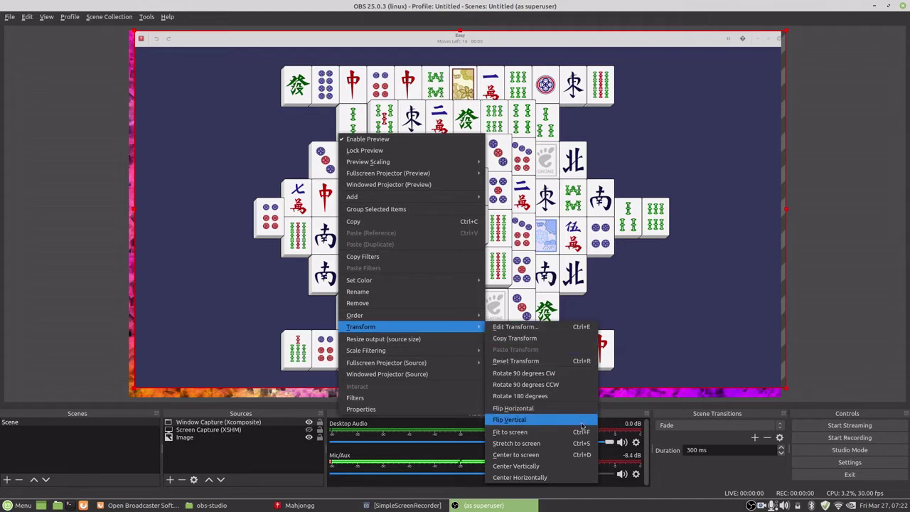
left_click(510, 432)
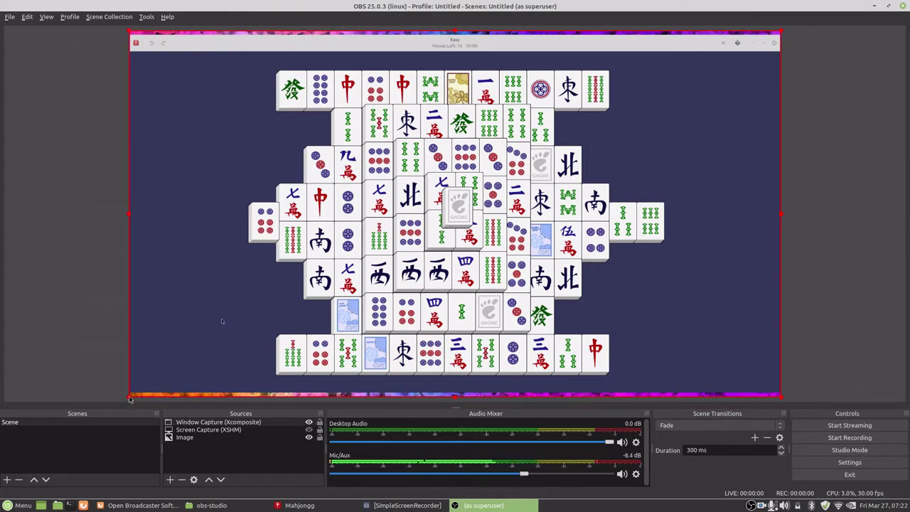
left_click_drag(130, 400, 15, 511)
left_click_drag(253, 309, 325, 231)
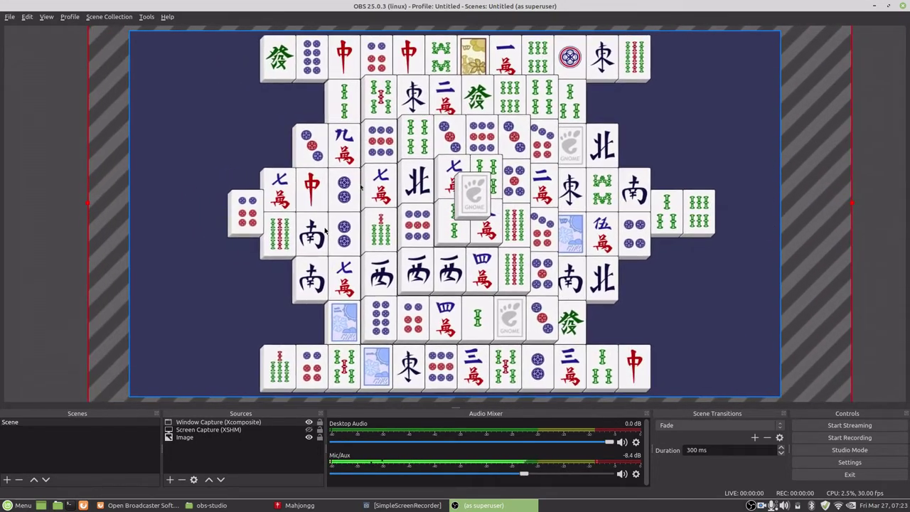
Step: Add a Video Capture Device (V4L2) source using the HP Wide Vision FHD Camera: HP W device
right_click(197, 454)
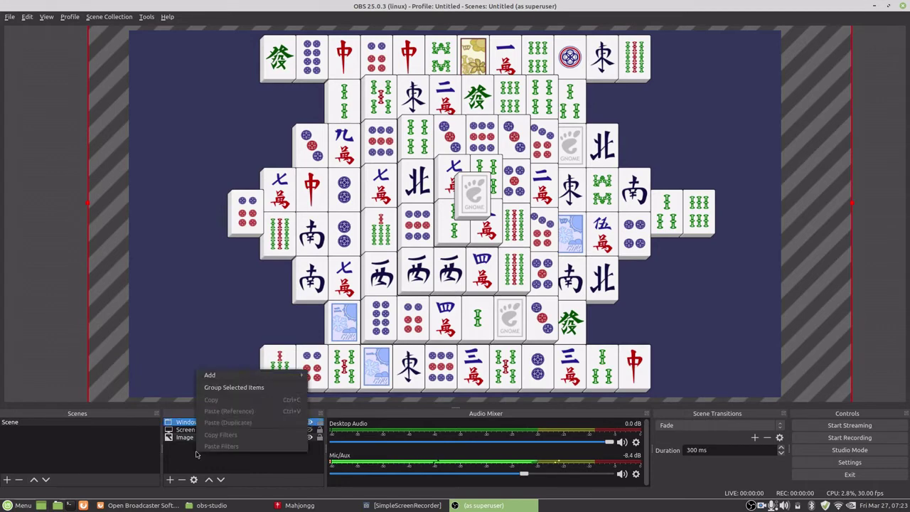
mouse_move(213, 375)
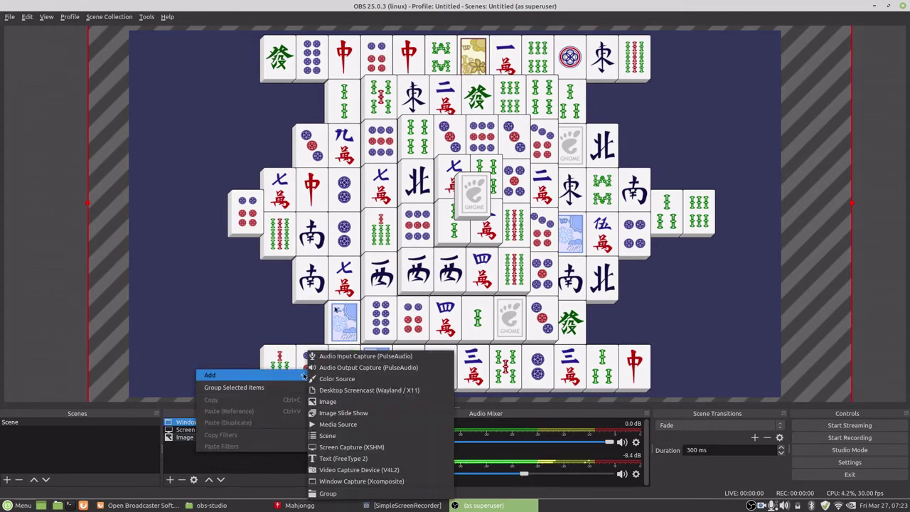
left_click(413, 470)
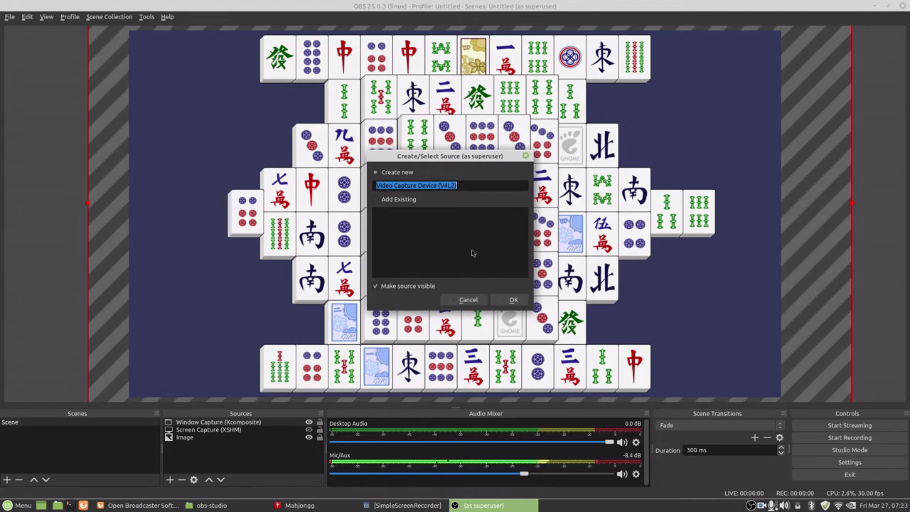
left_click(512, 300)
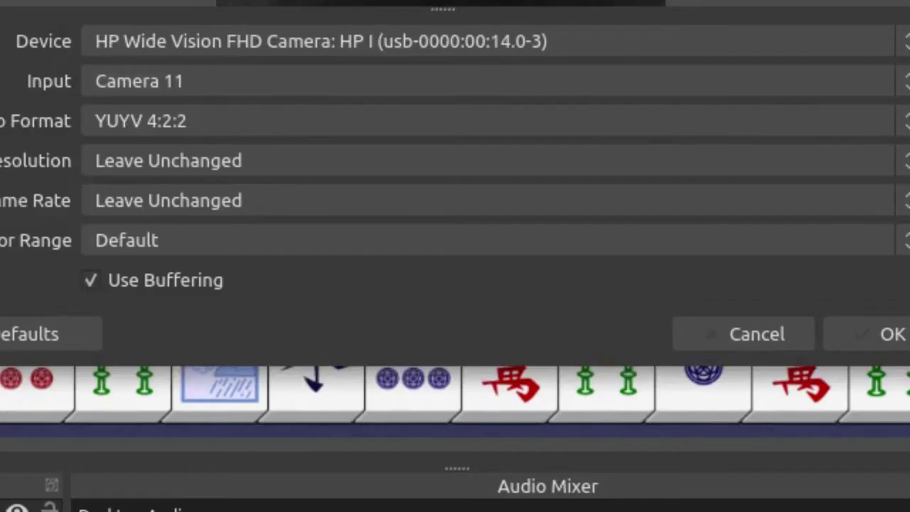
left_click(232, 41)
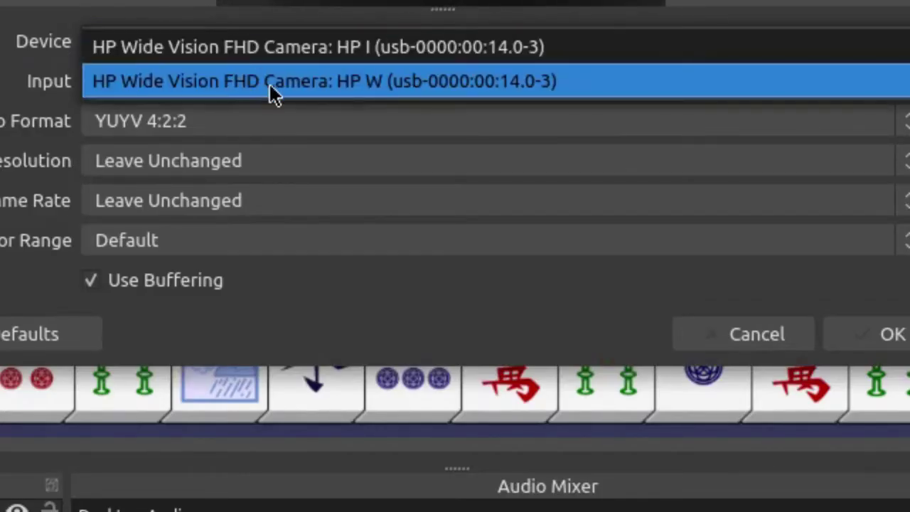
left_click(269, 83)
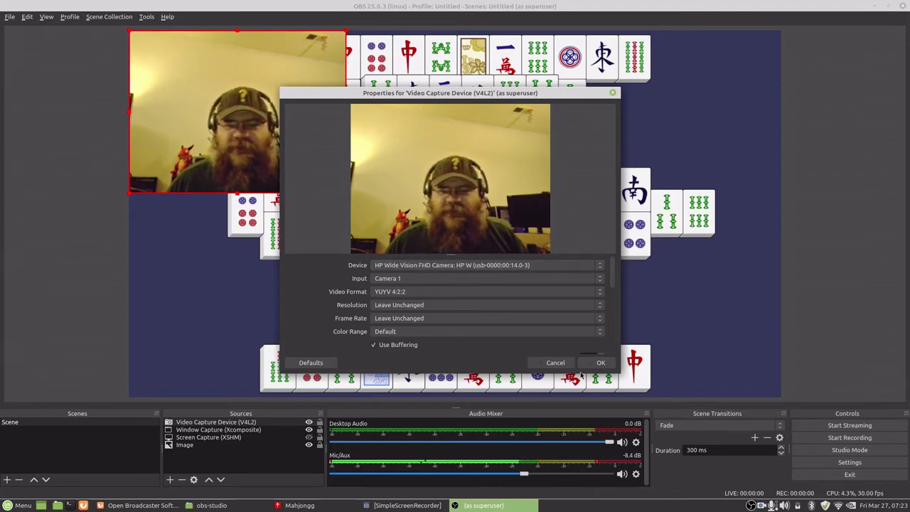
left_click(602, 364)
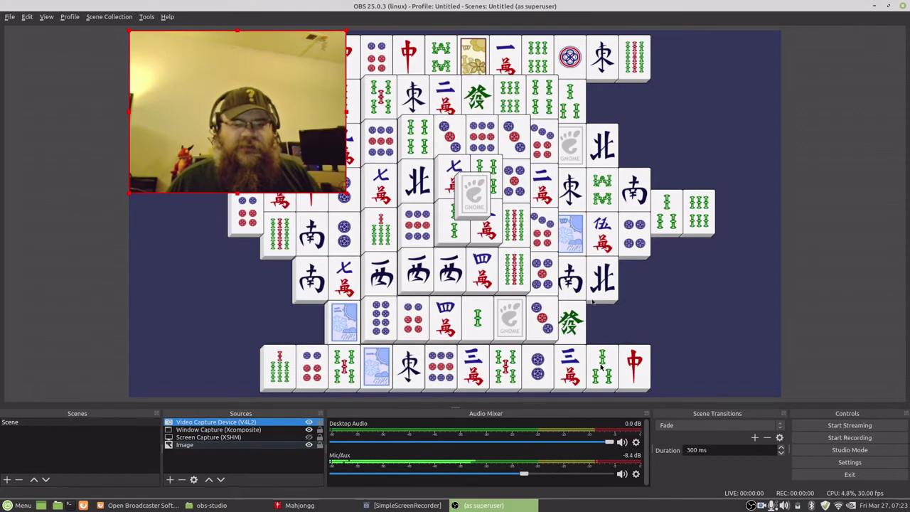
Step: Shift the Mahjongg window capture slightly up and to the right on the canvas, keeping the canvas covered
left_click(244, 78)
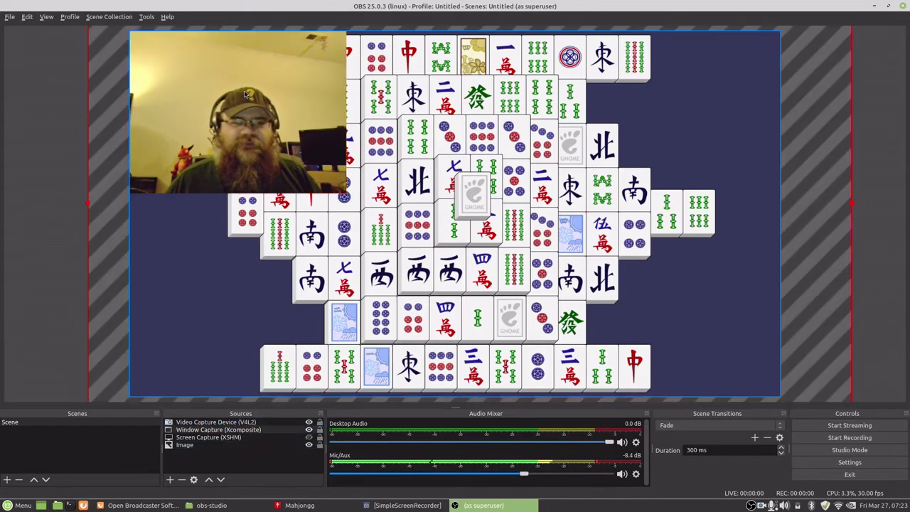
left_click_drag(244, 78, 261, 110)
left_click(212, 431)
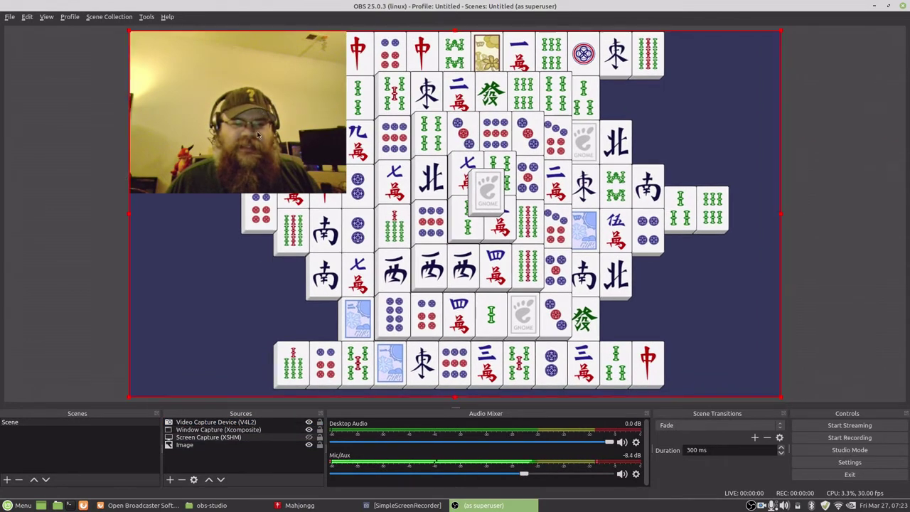
left_click(212, 429)
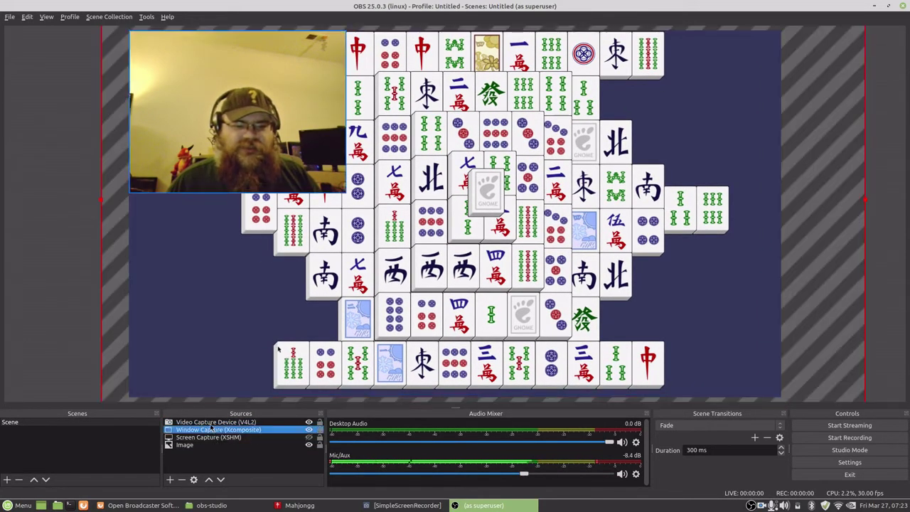
Step: Move the webcam capture to the lower-left area of the canvas and shrink it to about a quarter of the canvas width
left_click(210, 93)
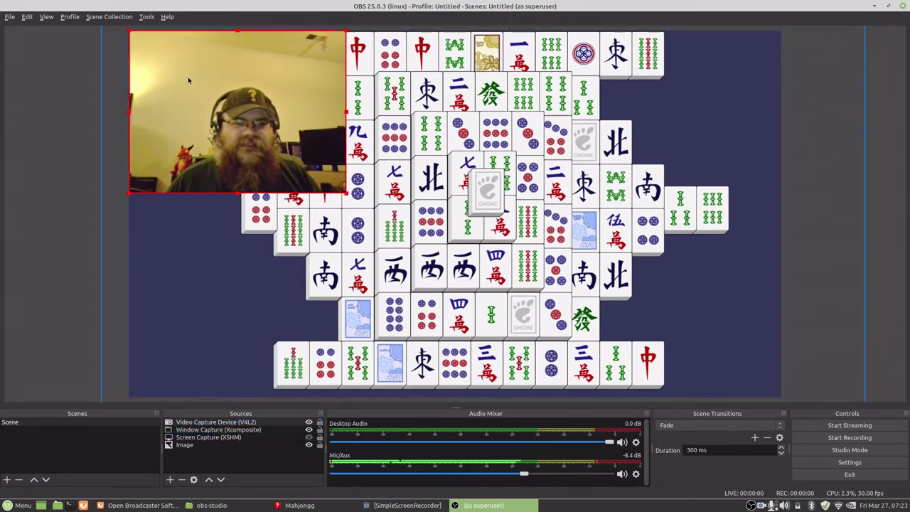
left_click_drag(210, 93, 193, 279)
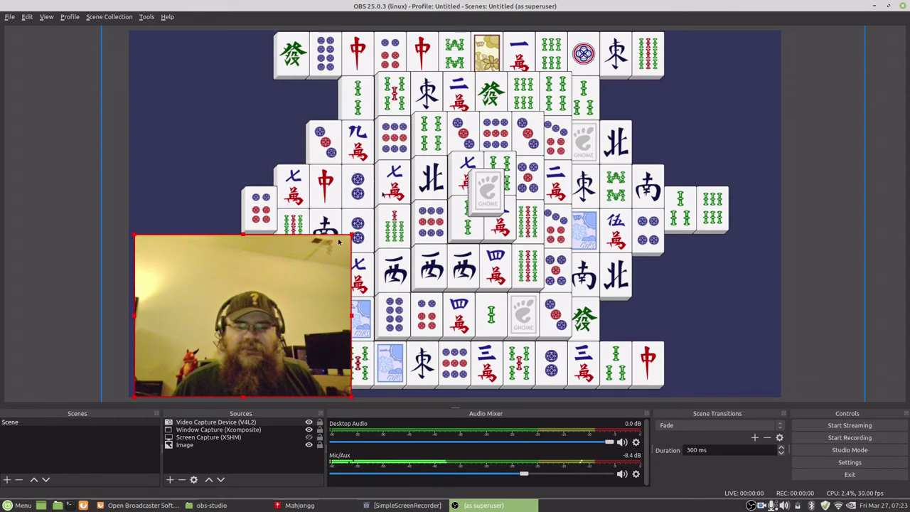
left_click_drag(354, 236, 262, 299)
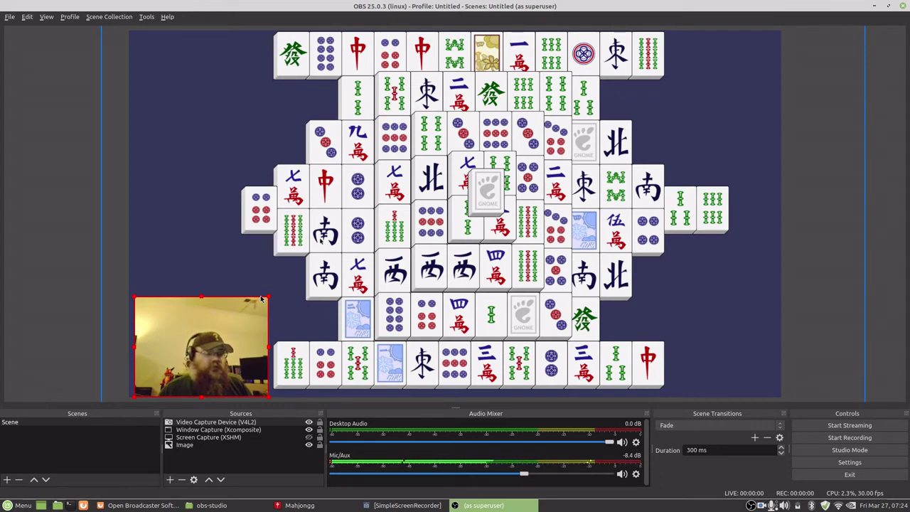
left_click_drag(263, 299, 306, 294)
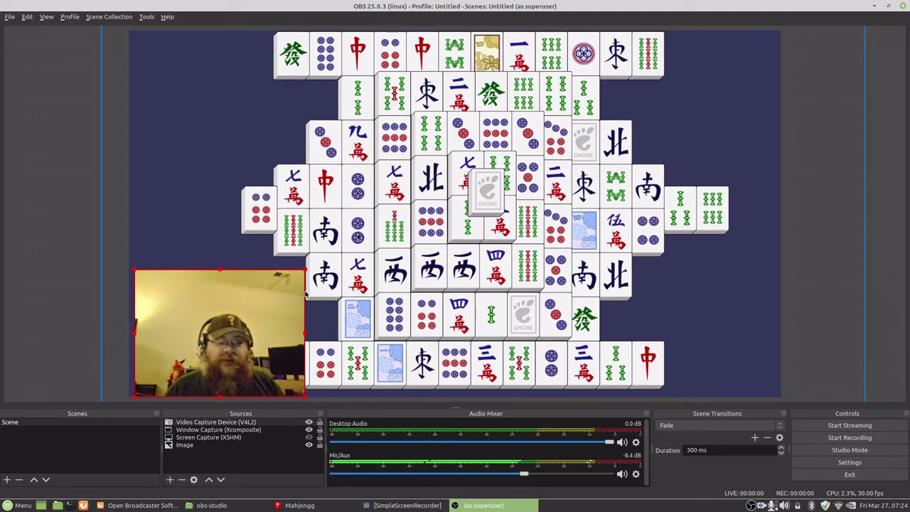
Step: Reselect the webcam source and align it flush with the canvas's lower-left corner
left_click(202, 340)
left_click(215, 335)
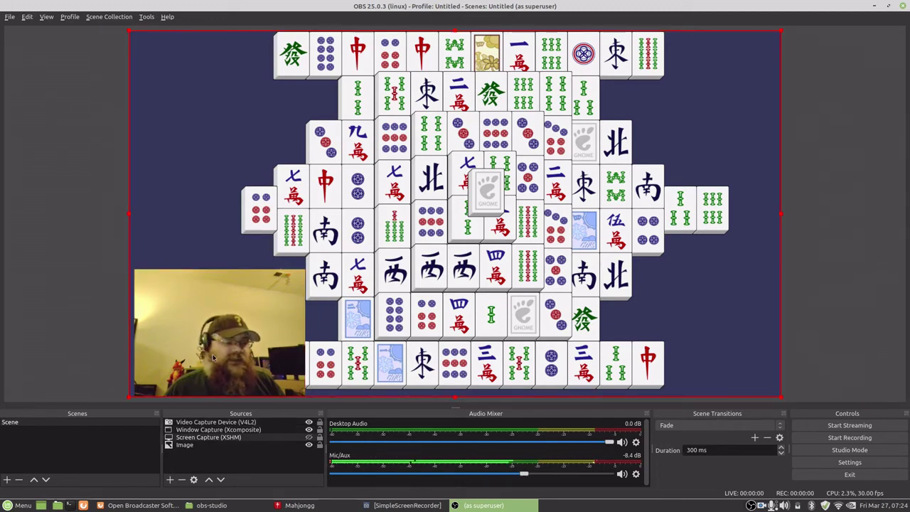
left_click(208, 422)
left_click_drag(226, 352, 227, 340)
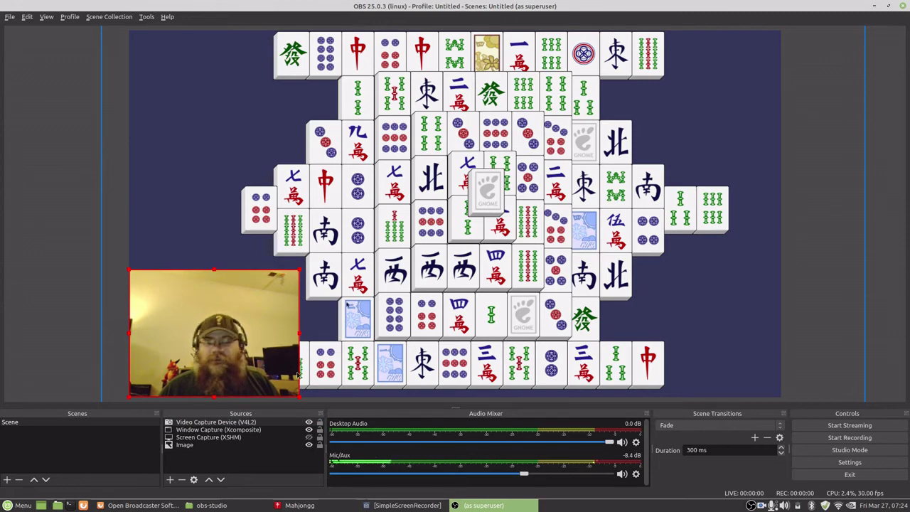
Step: Add a Crop/Pad effect filter with its default name to the Video Capture Device (V4L2) source
right_click(211, 424)
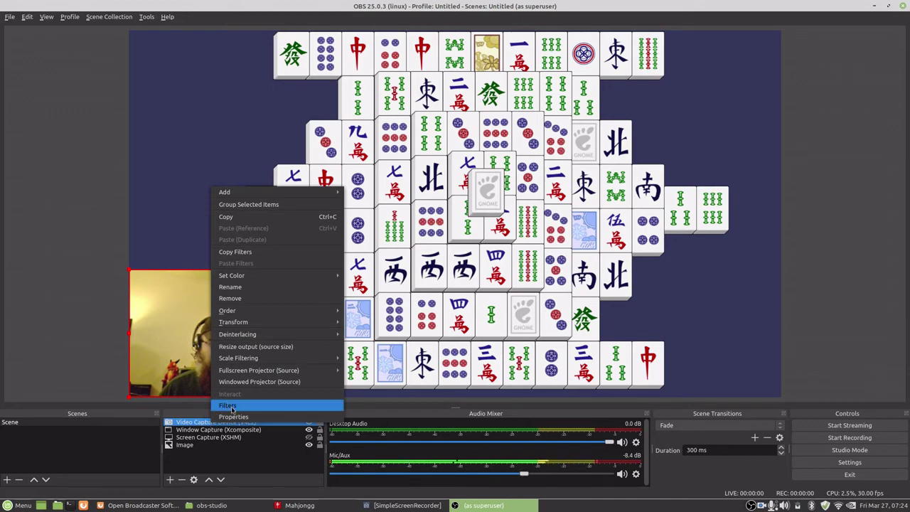
left_click(229, 406)
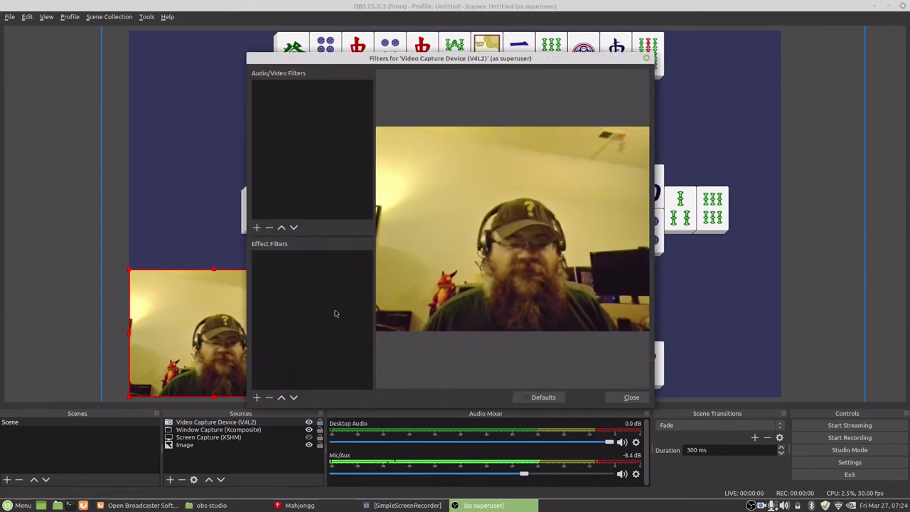
right_click(288, 288)
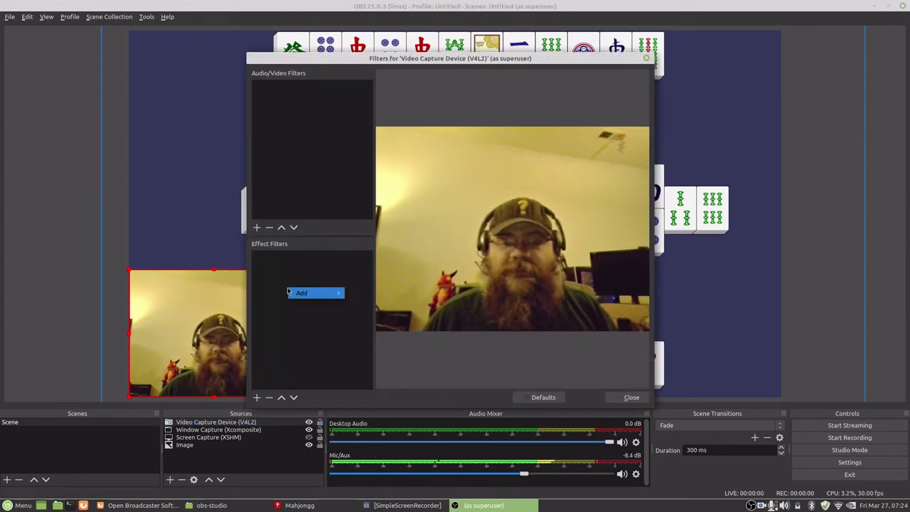
mouse_move(313, 293)
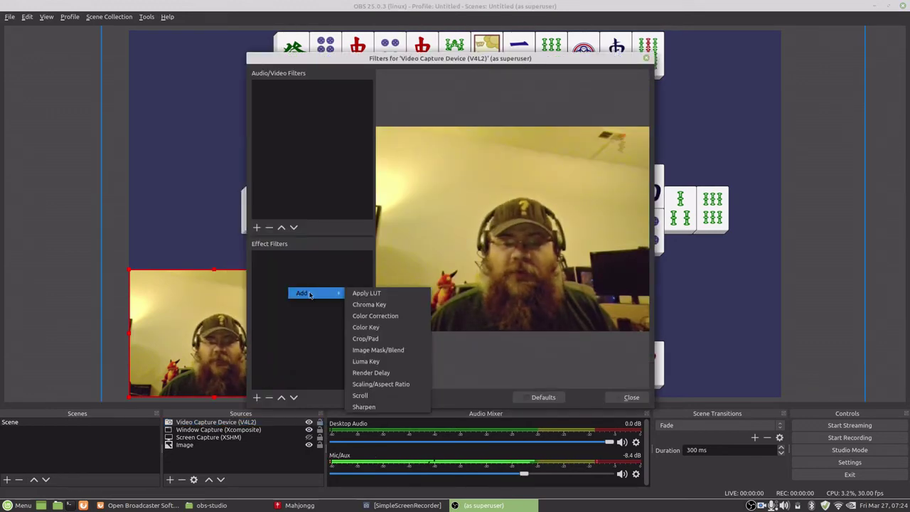
left_click(406, 339)
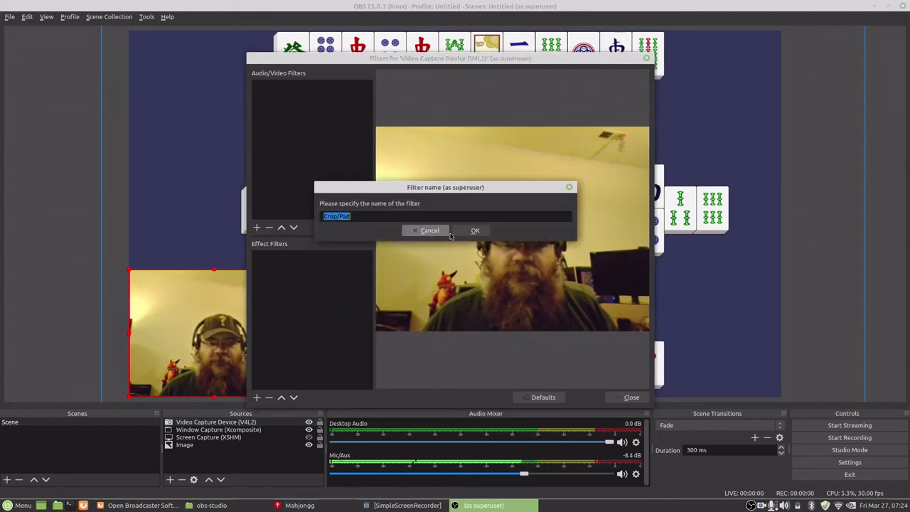
left_click(475, 231)
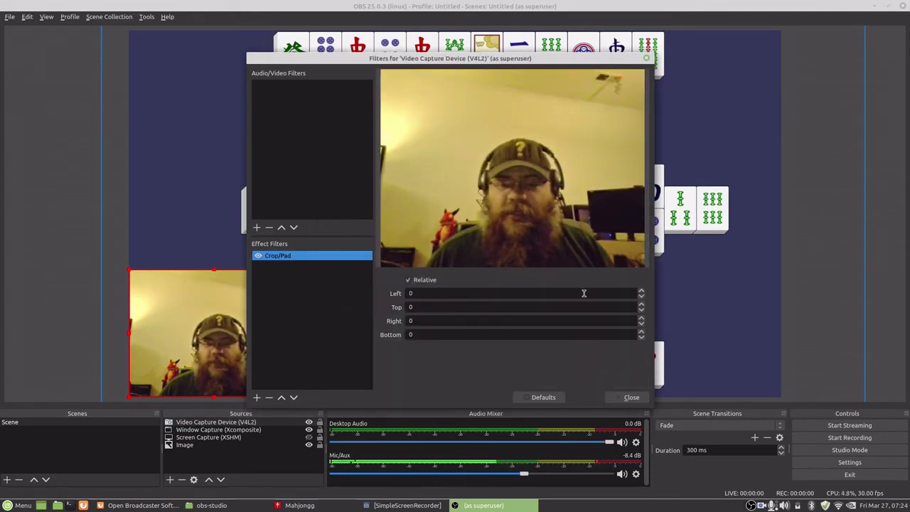
Step: Crop the webcam by 142 at the top and 72 at the left, and place it back in the canvas's lower-left corner
scroll(642, 307, "up", 10)
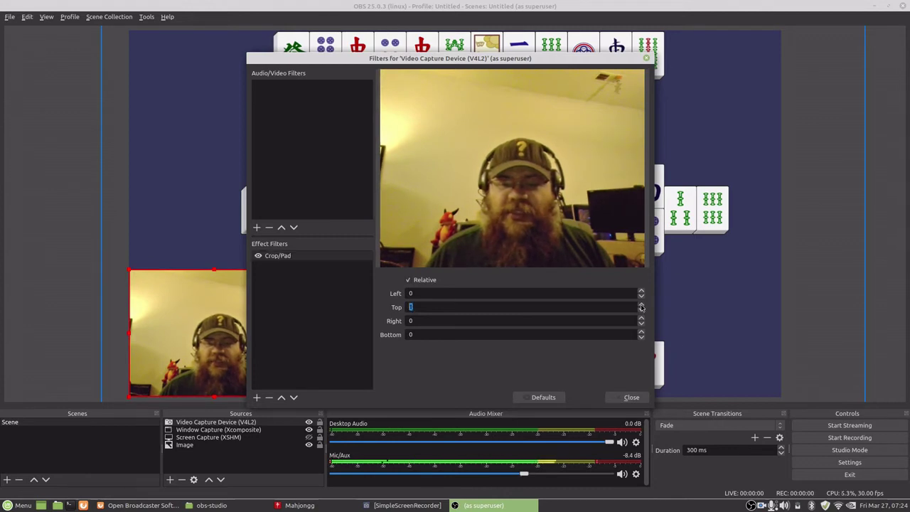
type("142")
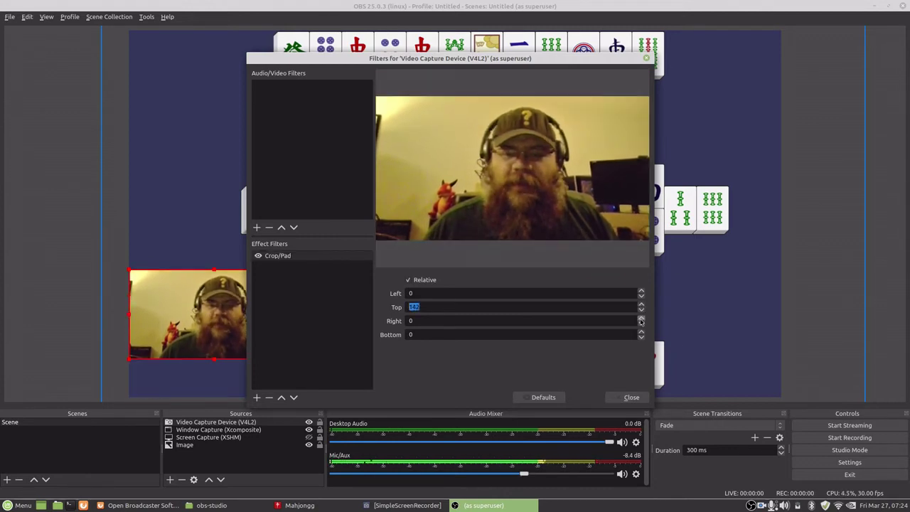
left_click(643, 293)
scroll(642, 293, "up", 20)
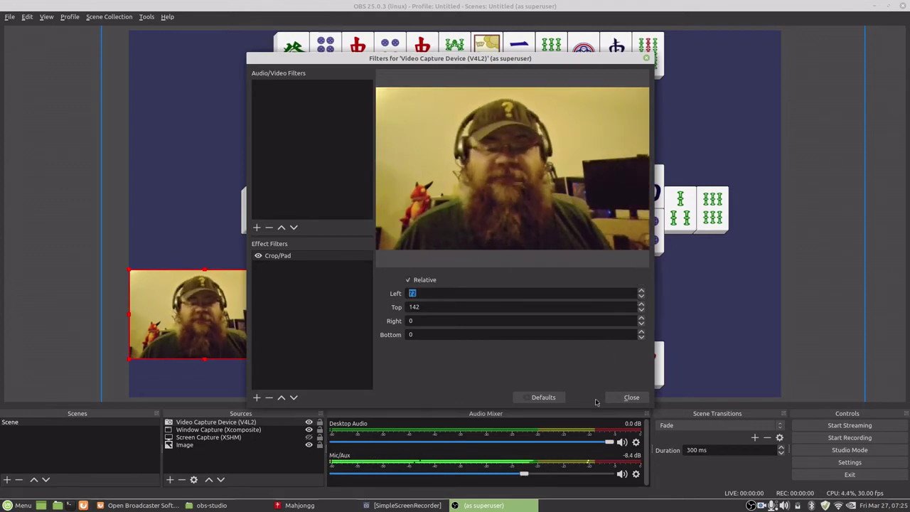
left_click(632, 398)
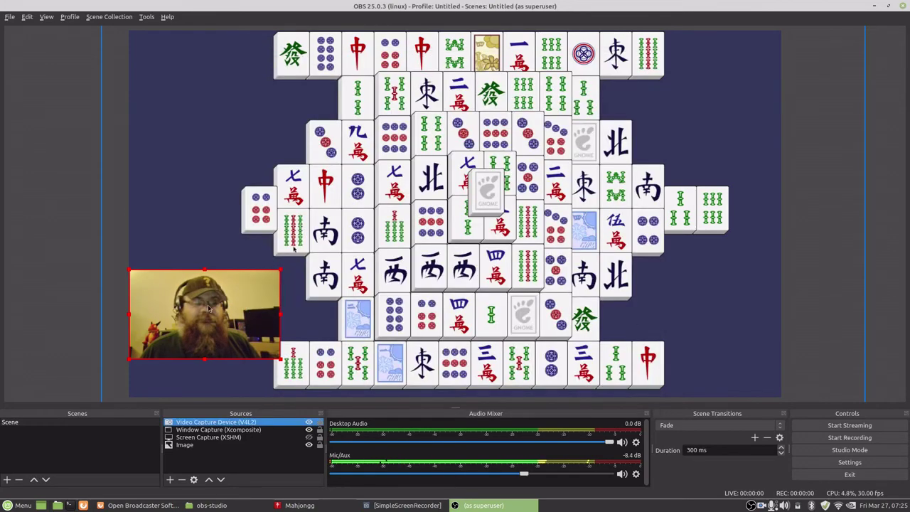
left_click_drag(194, 314, 193, 352)
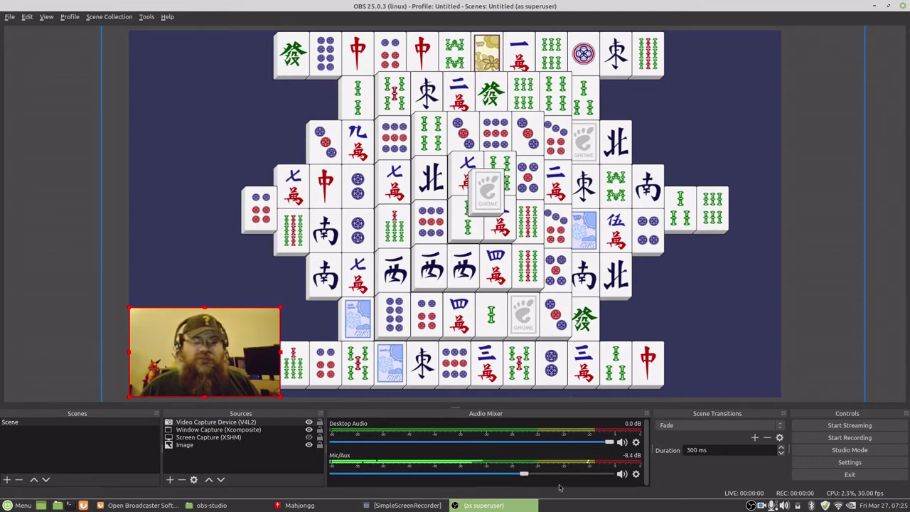
Step: Enable Studio Mode and duplicate the existing scene as Scene 2
left_click(838, 452)
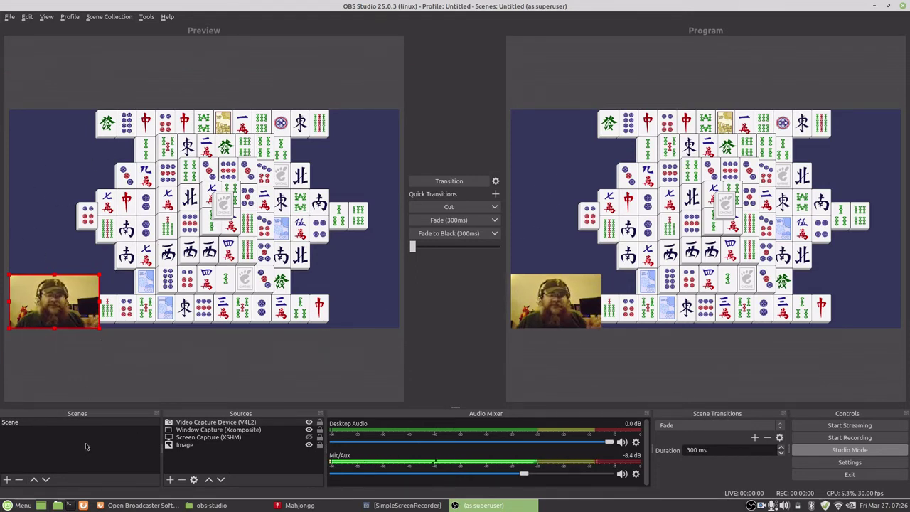
left_click(59, 423)
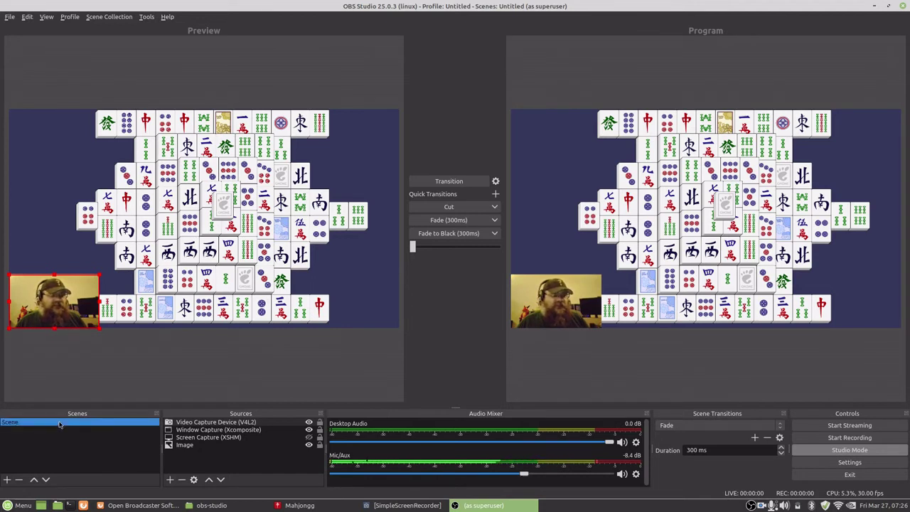
right_click(7, 424)
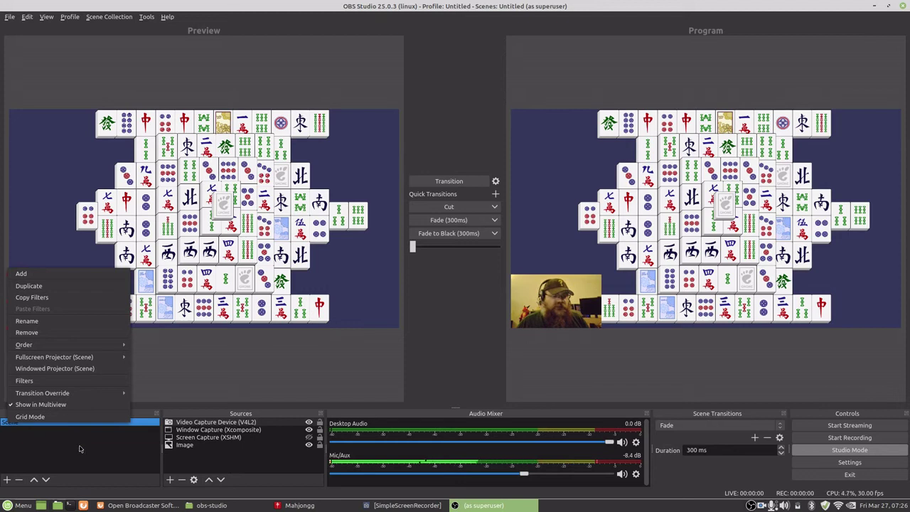
left_click(65, 288)
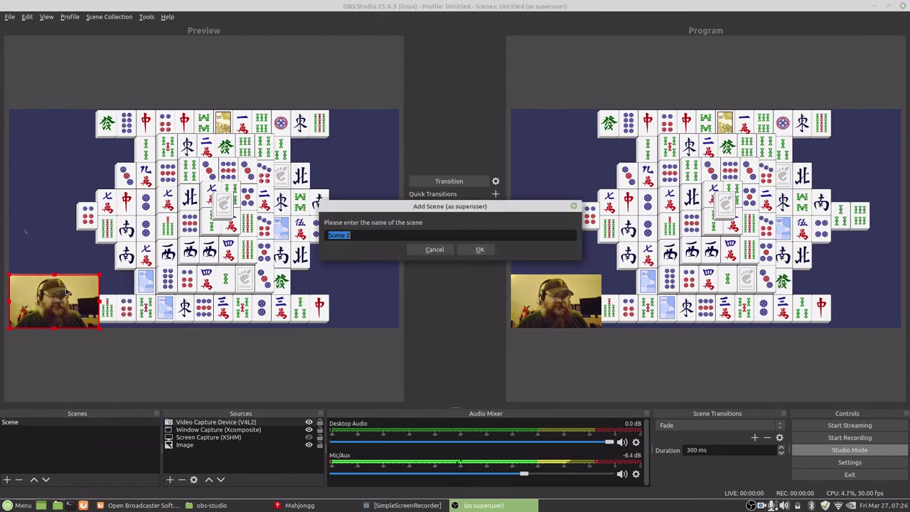
left_click(464, 249)
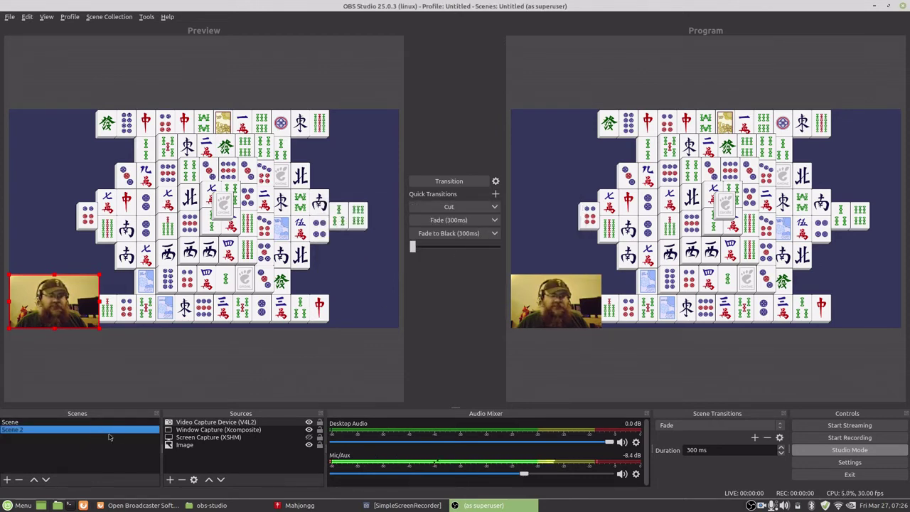
Step: In Scene 2, hide the Mahjongg window capture and fit the webcam capture to the screen over the background image
left_click(309, 431)
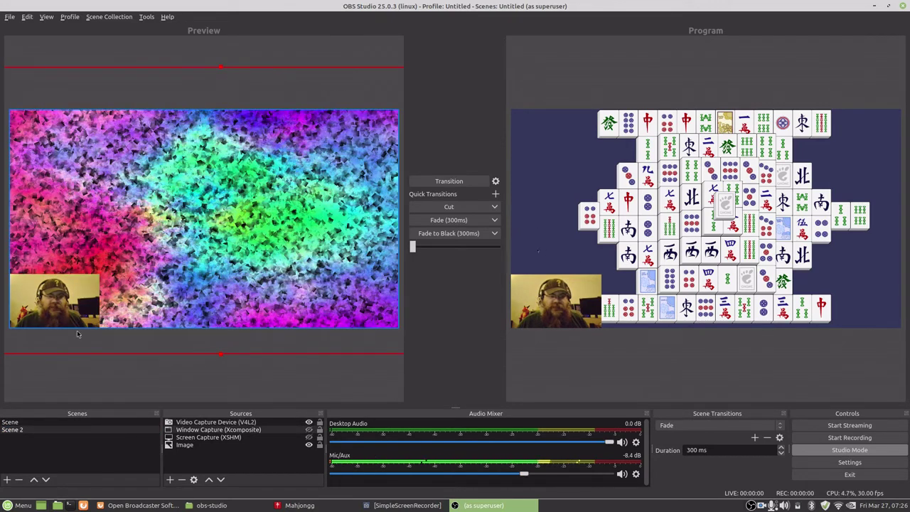
left_click(188, 445)
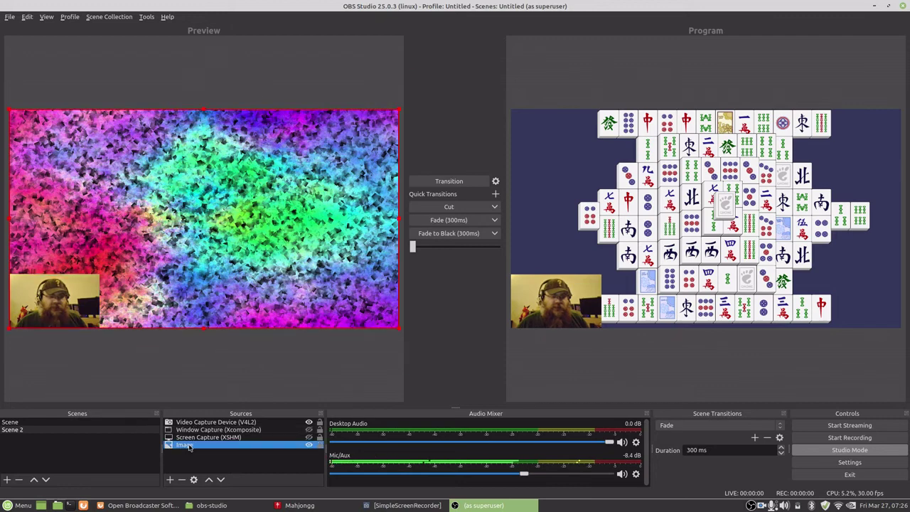
left_click(195, 425)
right_click(195, 427)
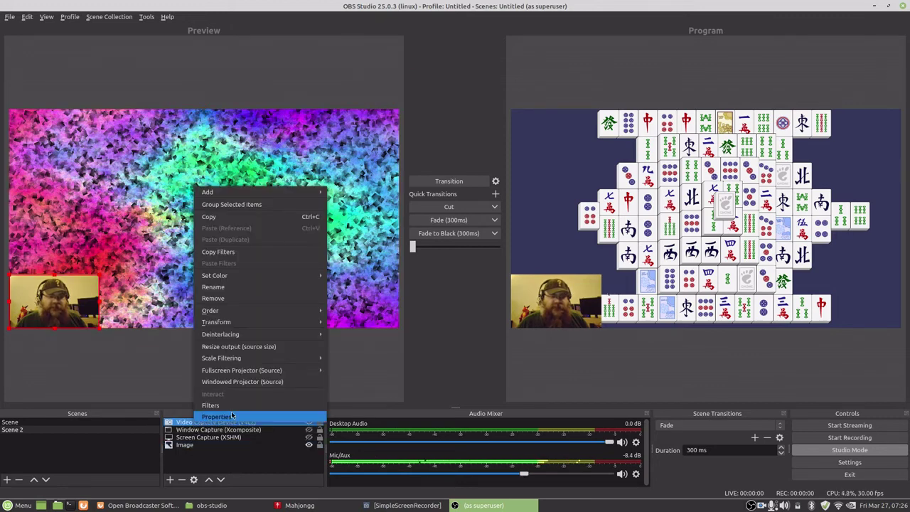
mouse_move(263, 324)
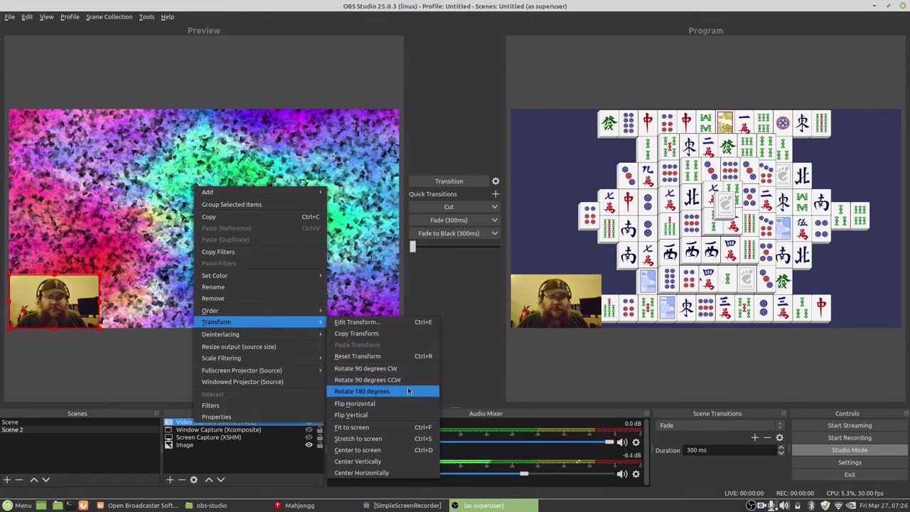
left_click(400, 429)
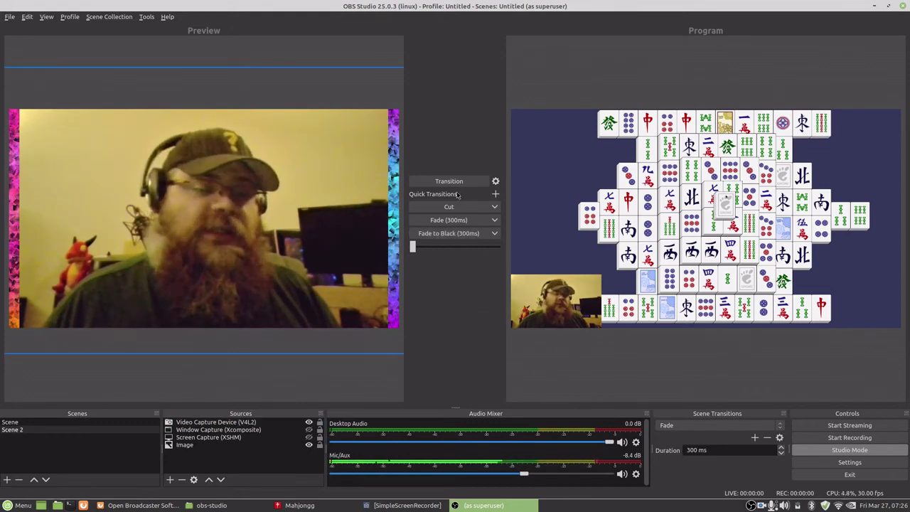
Step: Use the quick transitions to send Scene 2 to the program output and switch back to the first scene with Fade (300ms)
left_click(449, 233)
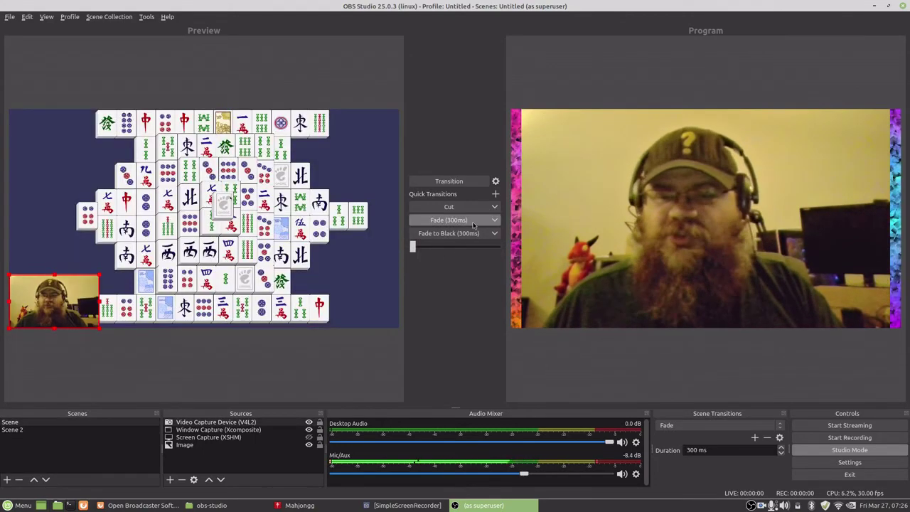
left_click(473, 221)
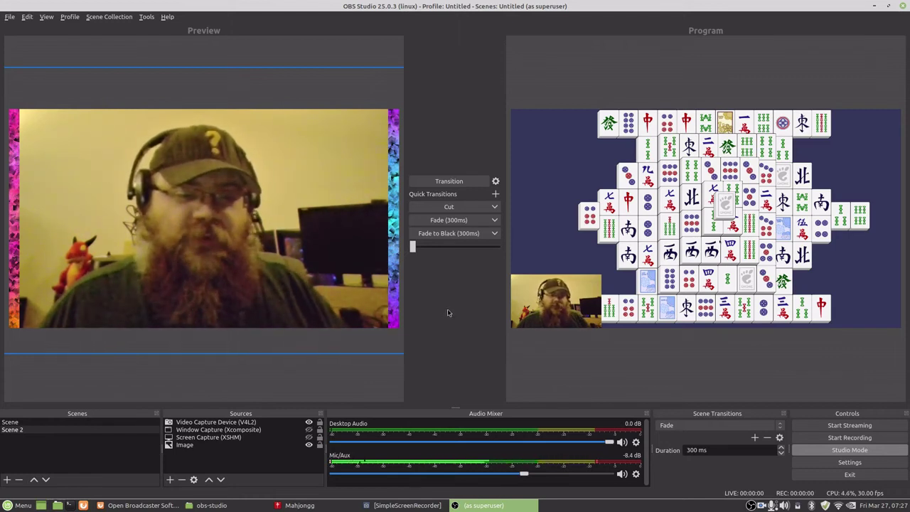
Step: Add a new Text (FreeType 2) source to Scene 2 and enter "Text" as its content
left_click(238, 178)
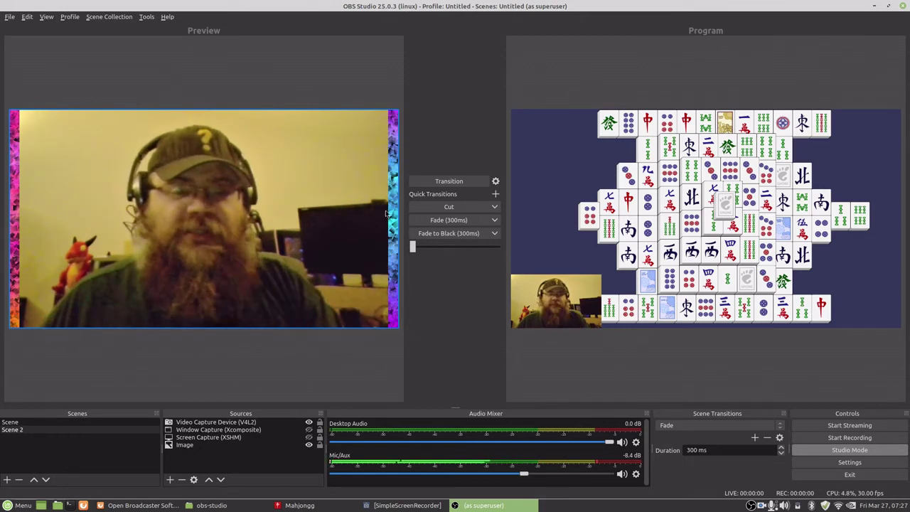
right_click(207, 455)
mouse_move(240, 397)
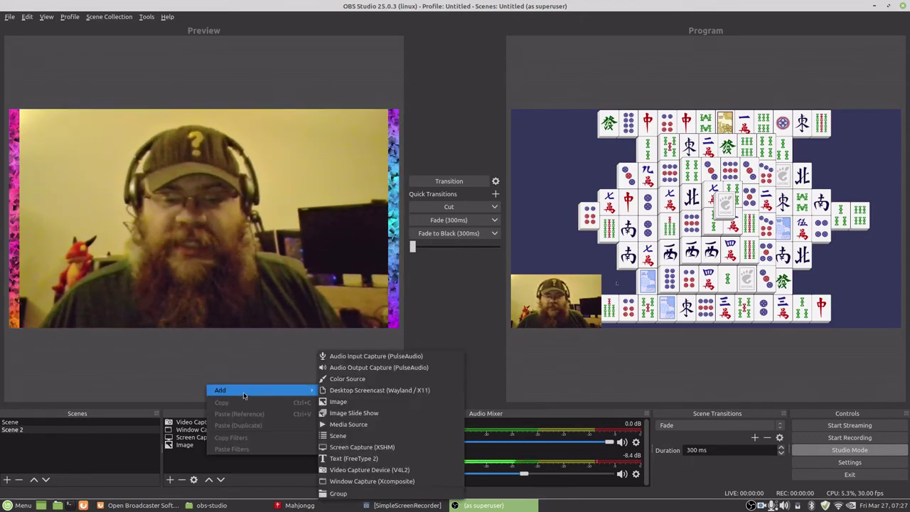
left_click(394, 458)
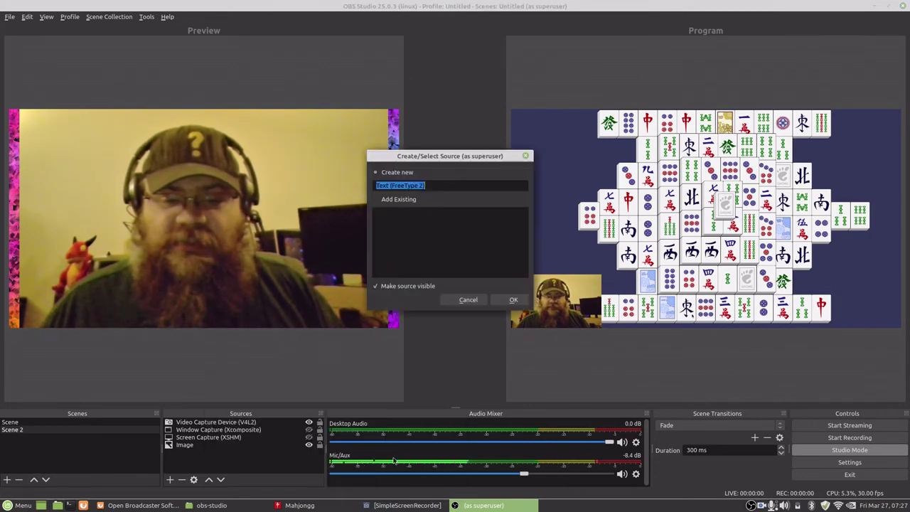
left_click(506, 300)
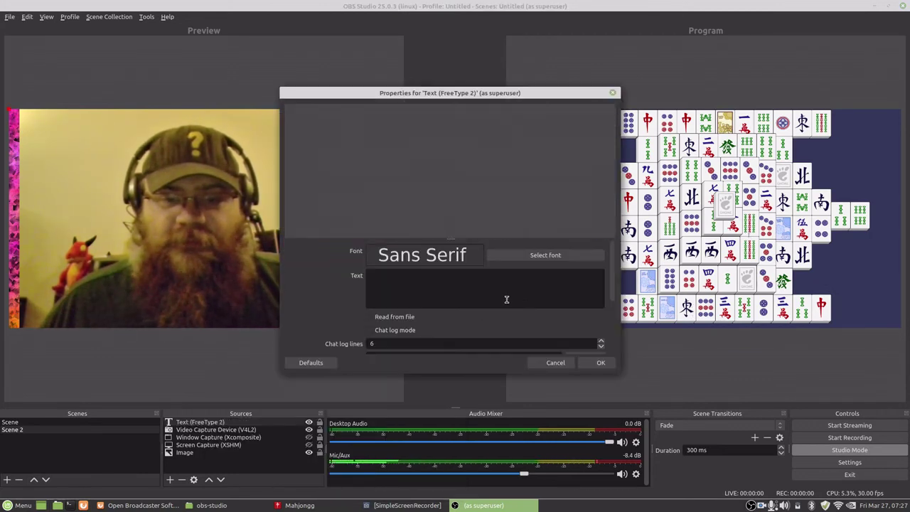
left_click(401, 287)
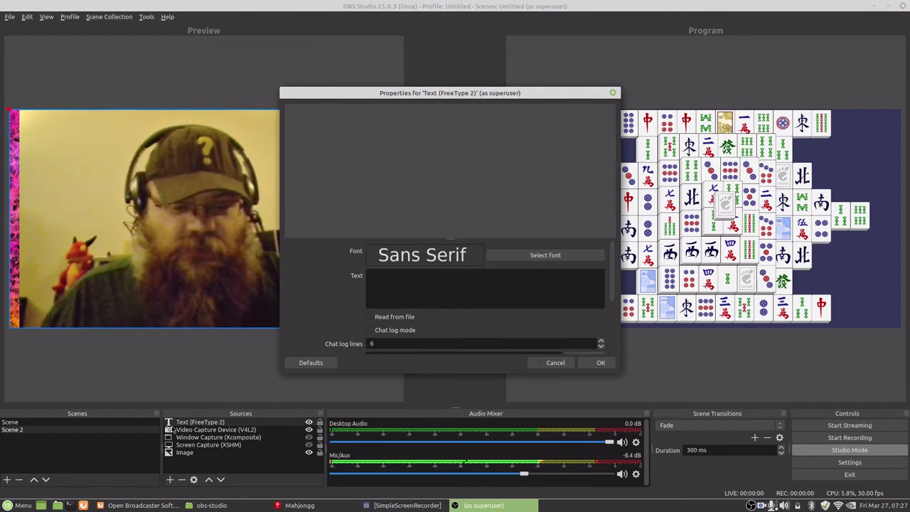
type("Text")
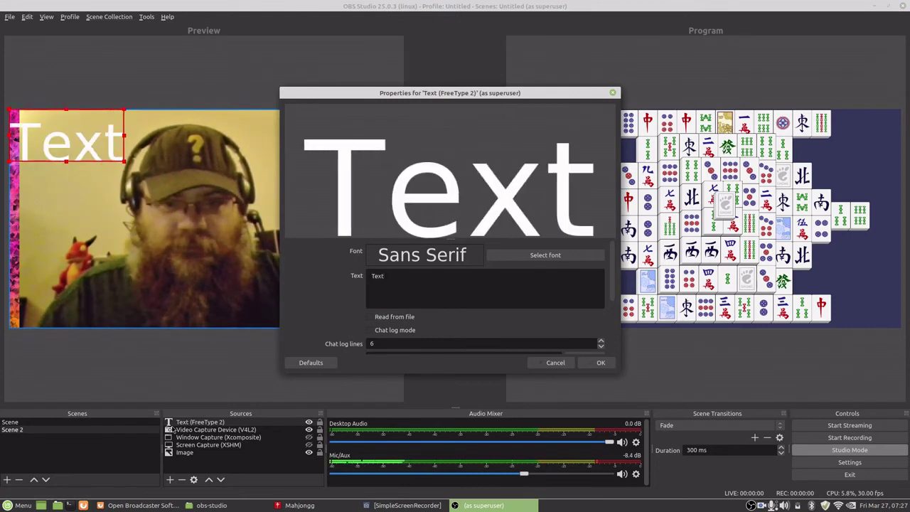
Step: Change the text source's font to DejaVu Sans Bold
left_click(519, 255)
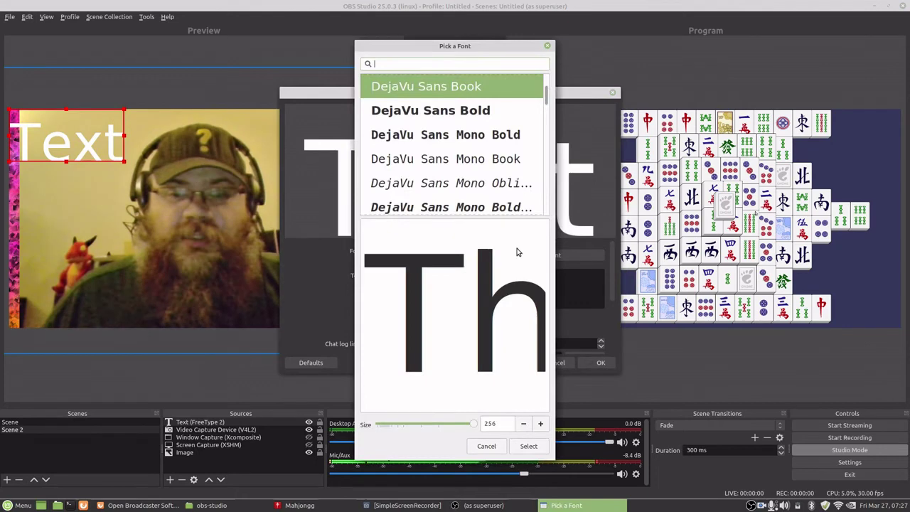
left_click(463, 113)
left_click(528, 447)
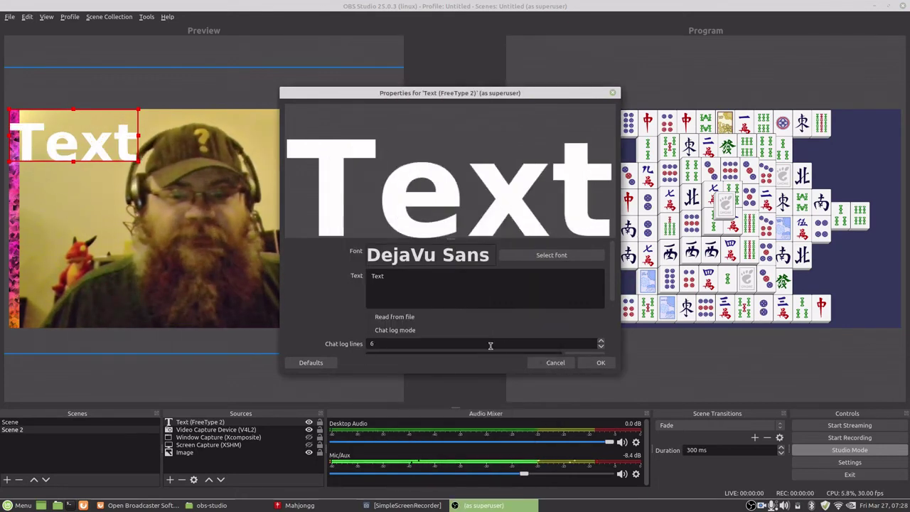
Step: Enable the text's outline, set its Color 2 to the light grey #ffeeeeec, and accept the source properties
scroll(391, 351, "down", 2)
scroll(410, 326, "up", 1)
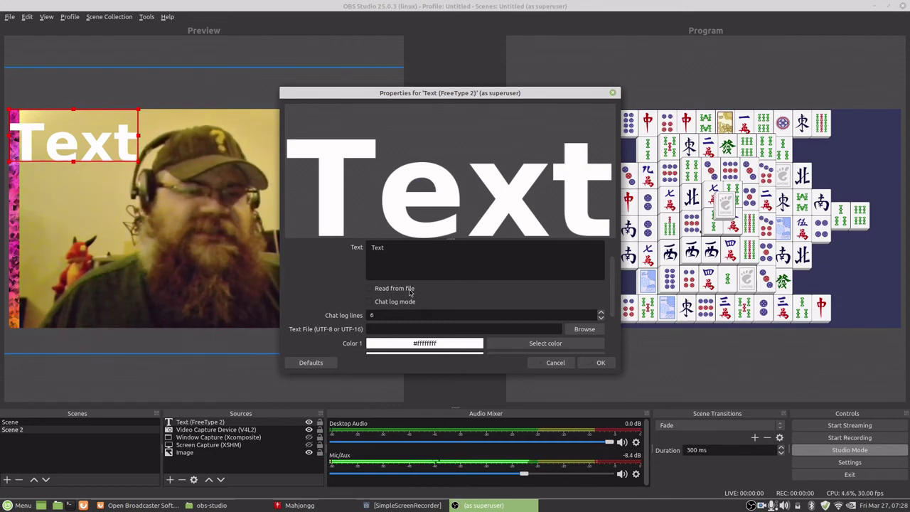
scroll(462, 289, "down", 2)
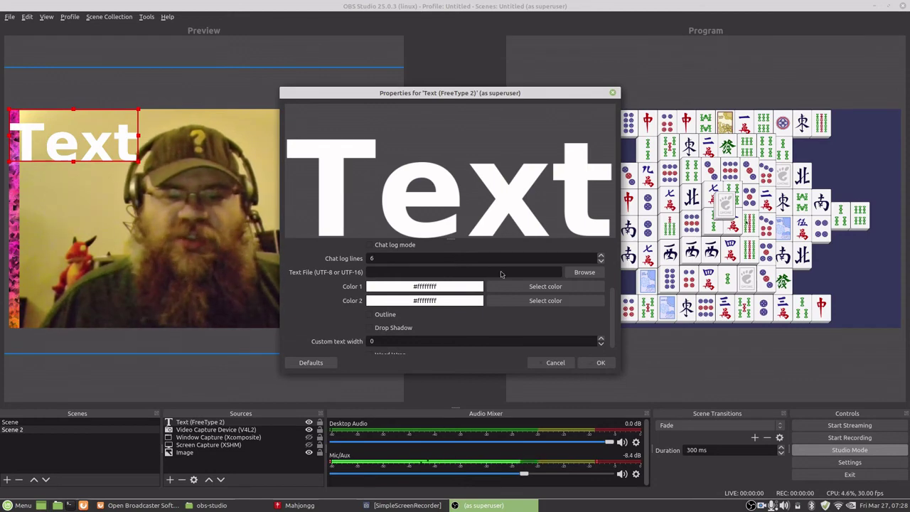
scroll(475, 297, "down", 1)
scroll(477, 303, "up", 1)
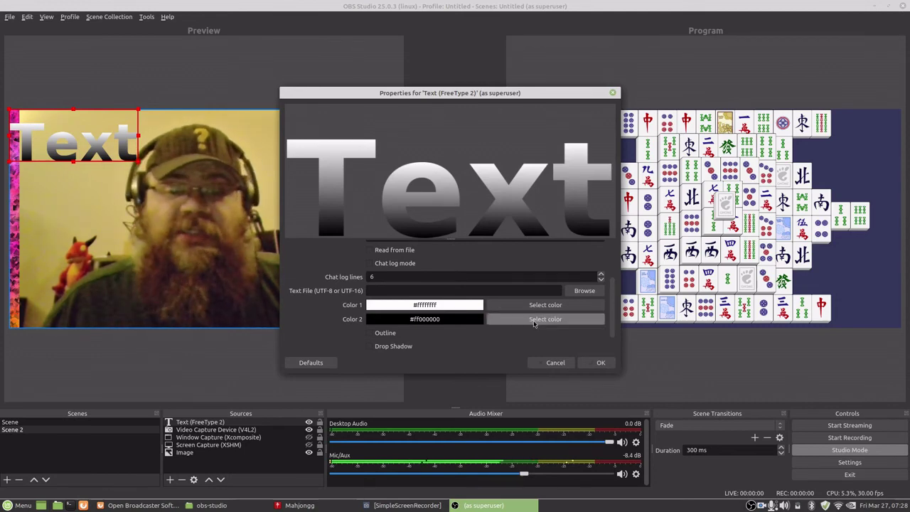
left_click(370, 333)
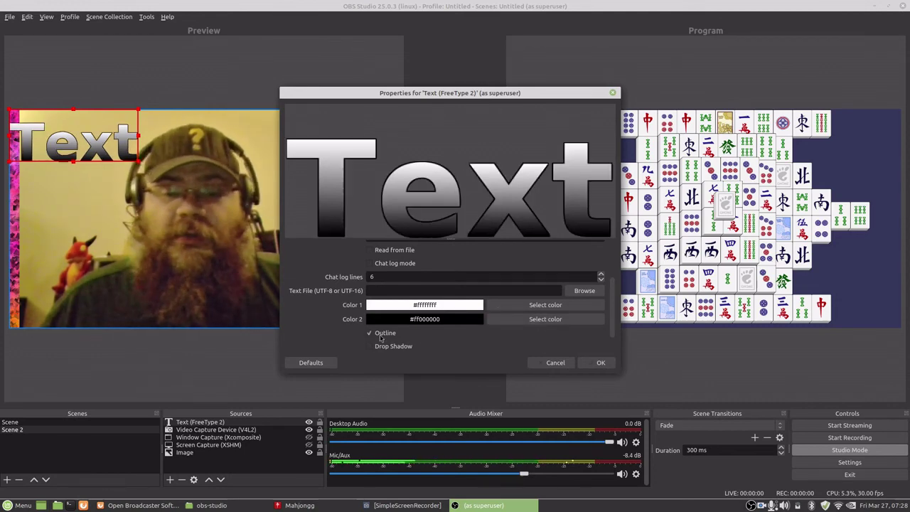
left_click(546, 318)
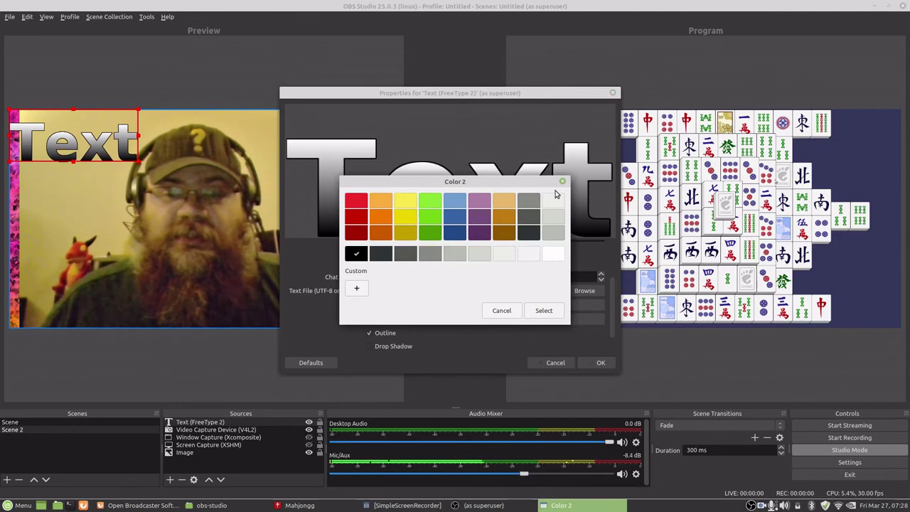
left_click(546, 313)
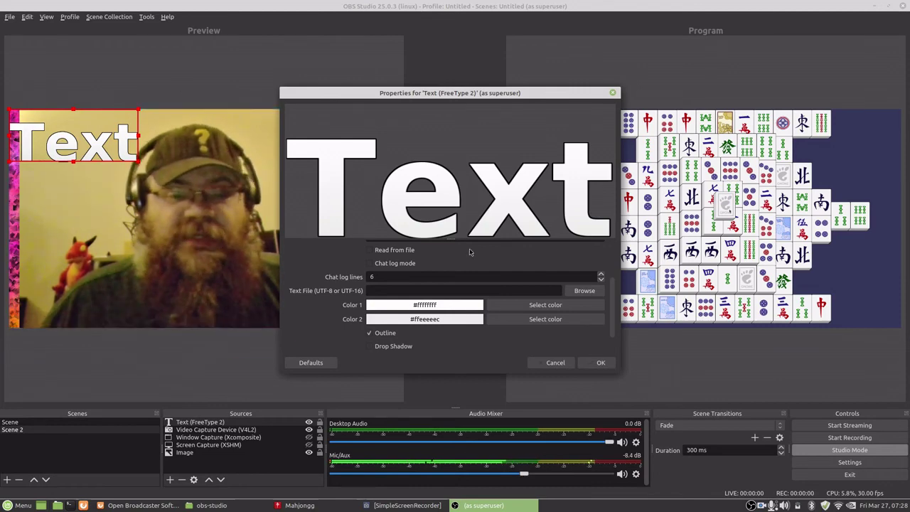
left_click(601, 362)
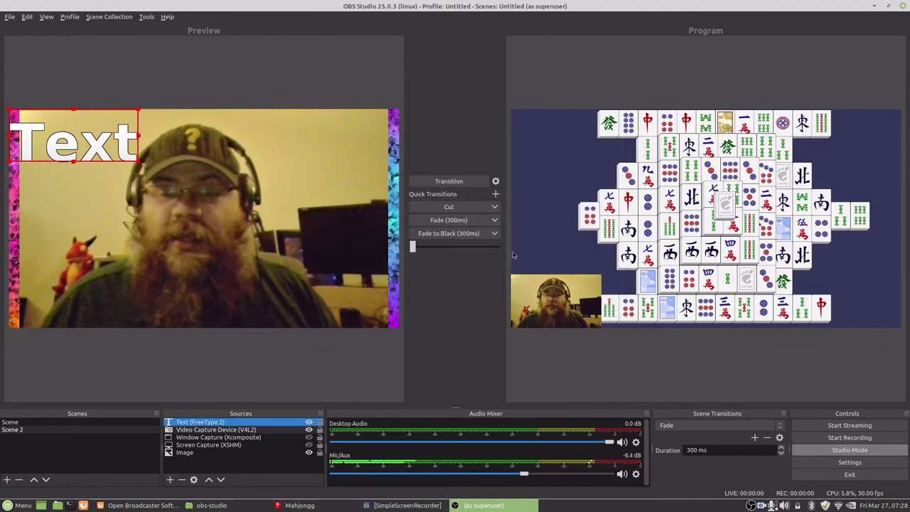
Step: Transition Scene 2 to the program output and review the system tray icon's streaming and recording options
left_click(448, 182)
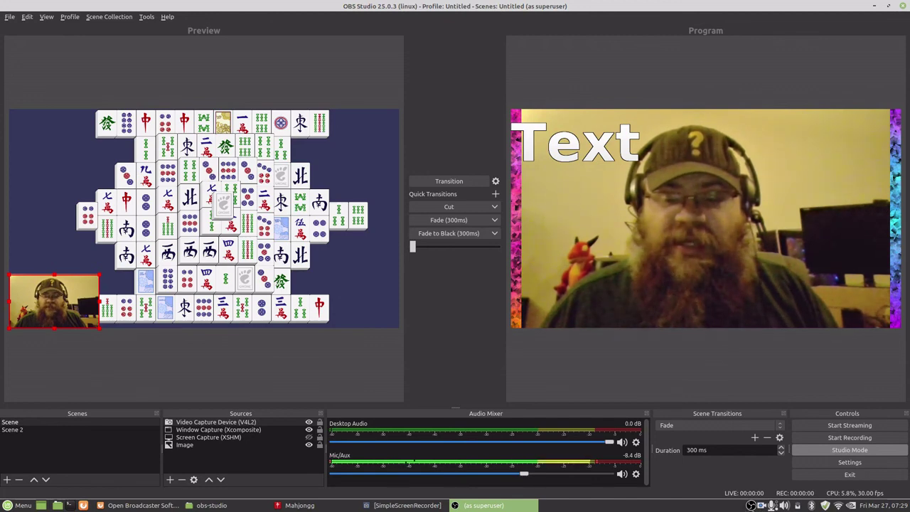
right_click(751, 505)
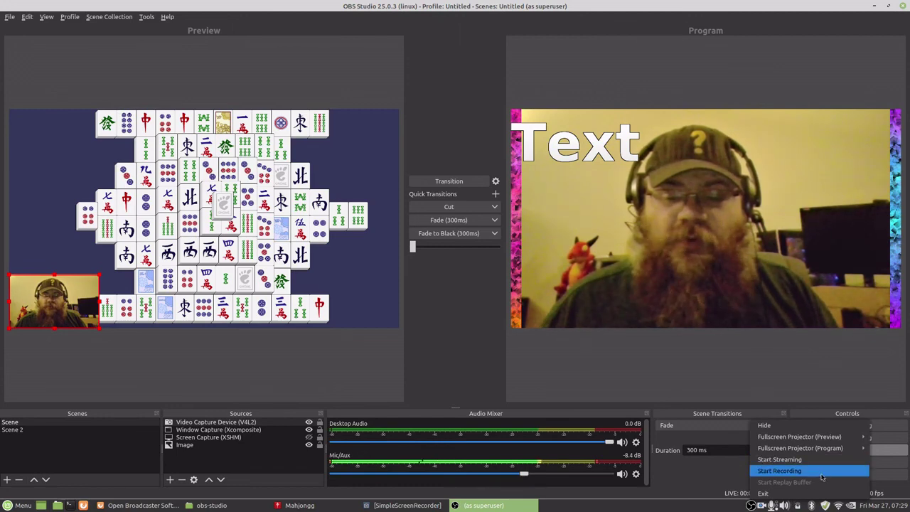
left_click(751, 505)
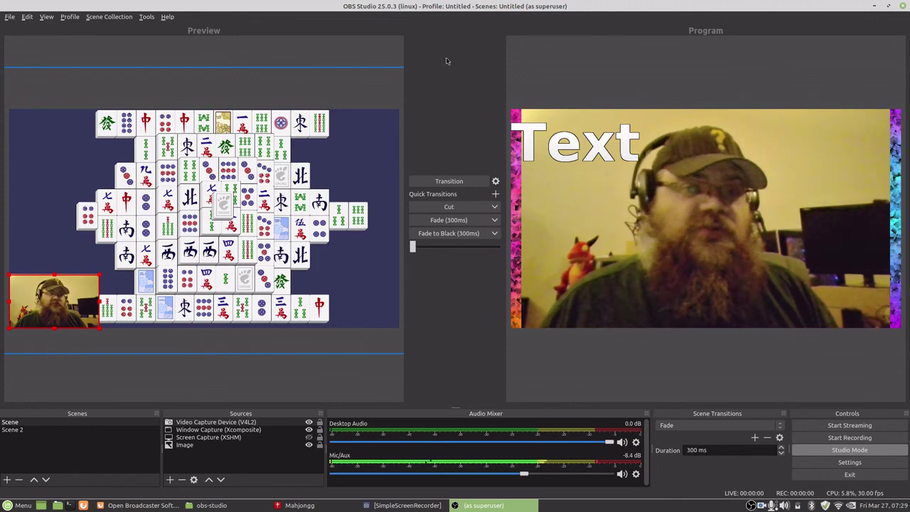